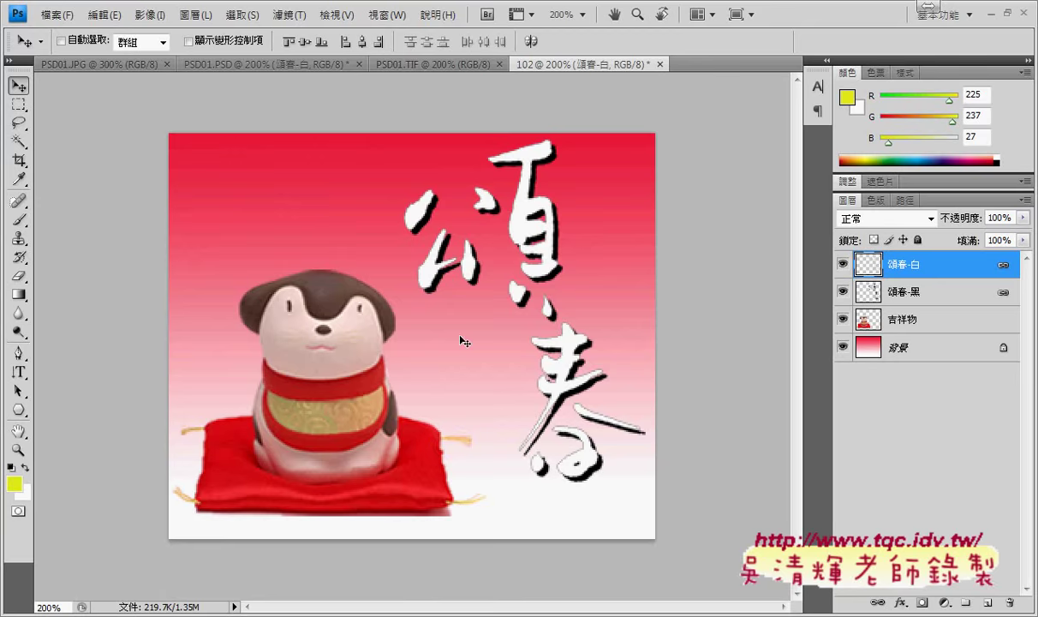
- View the PSD01.TIF reference result with the four red diamonds beside 頌春
click(437, 67)
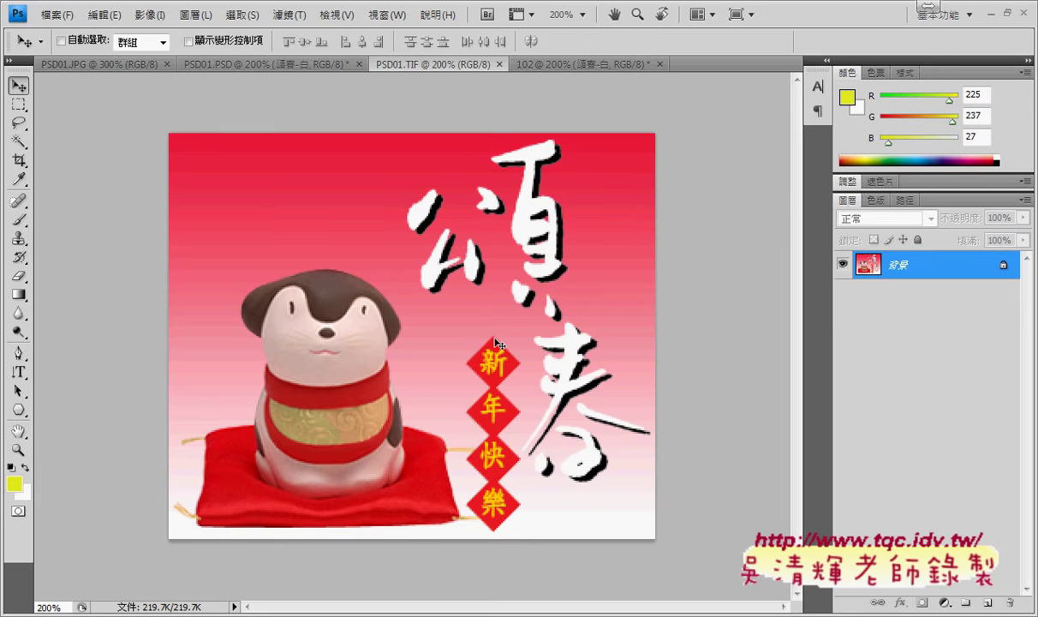
click(58, 17)
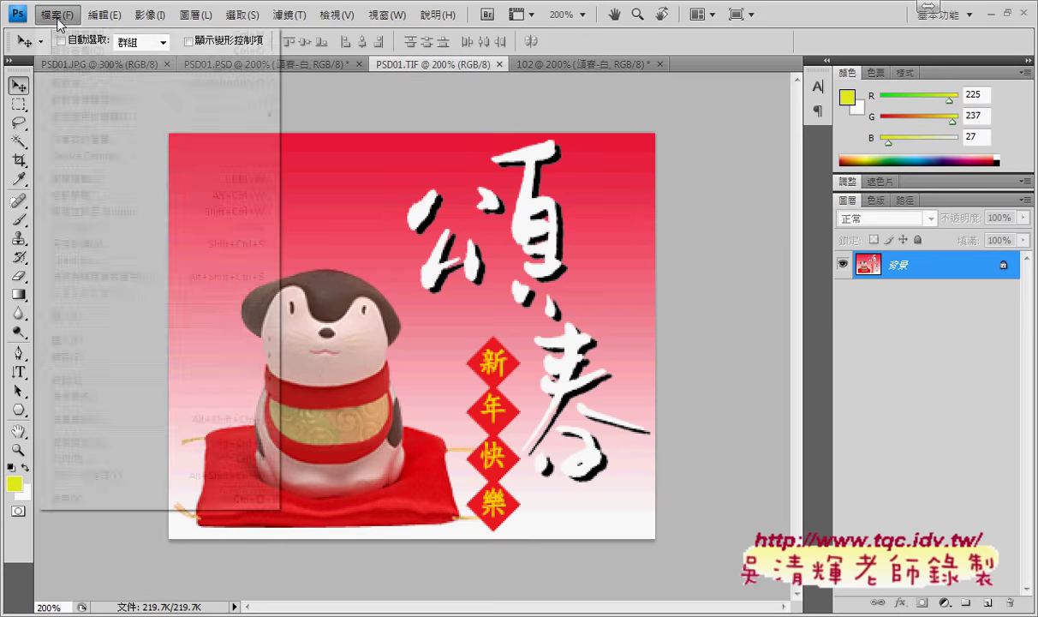
- Create a new 28×28-pixel, 72 ppi RGB document and zoom it to 300%
click(61, 32)
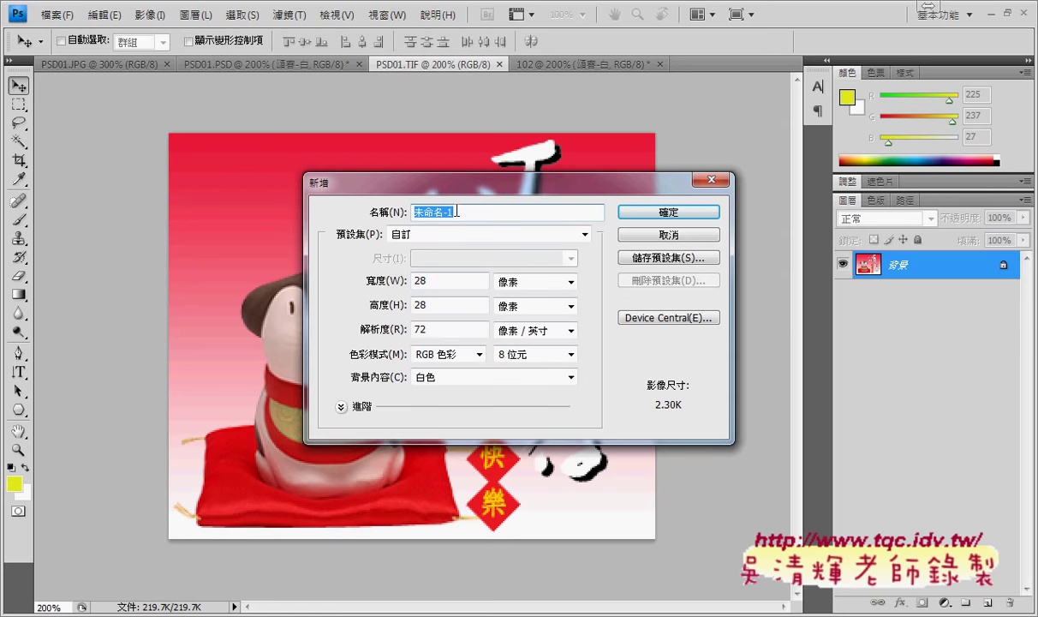
click(435, 283)
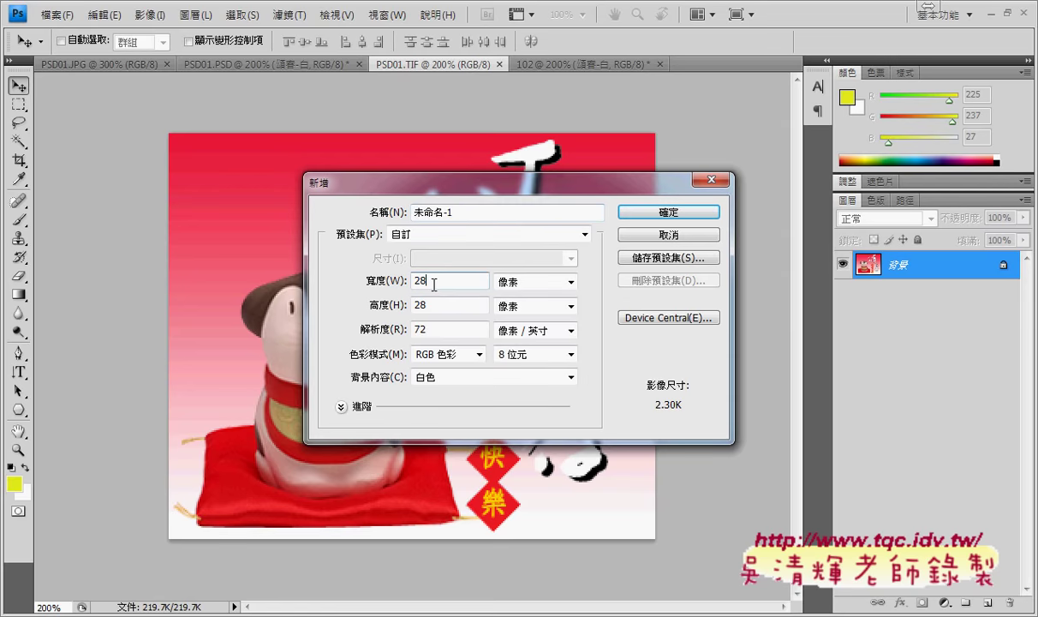
click(424, 304)
drag(434, 279, 415, 283)
key(BackSpace)
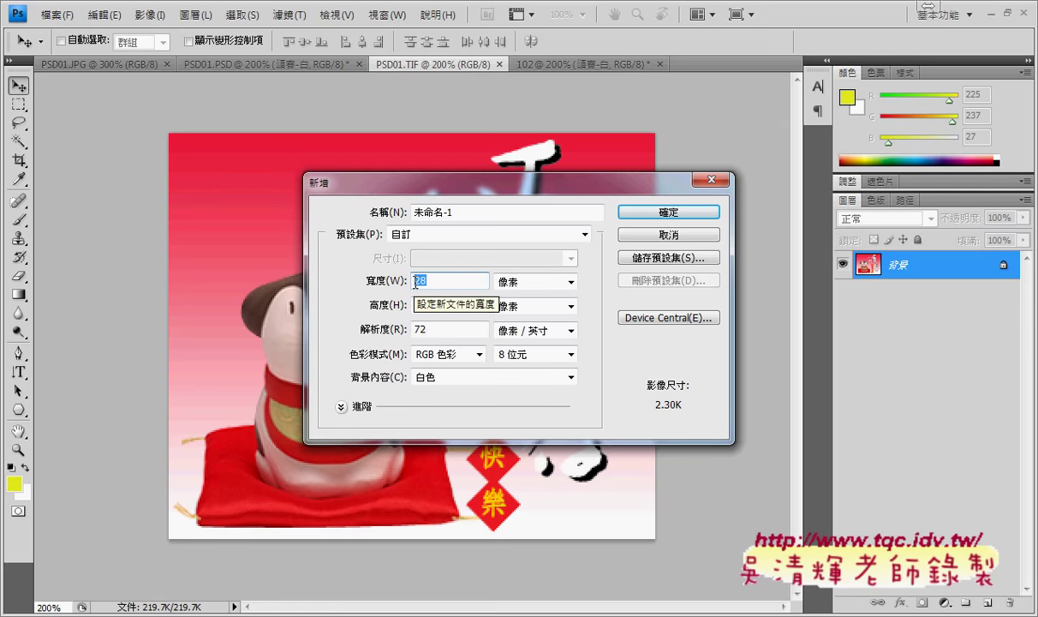
text(28)
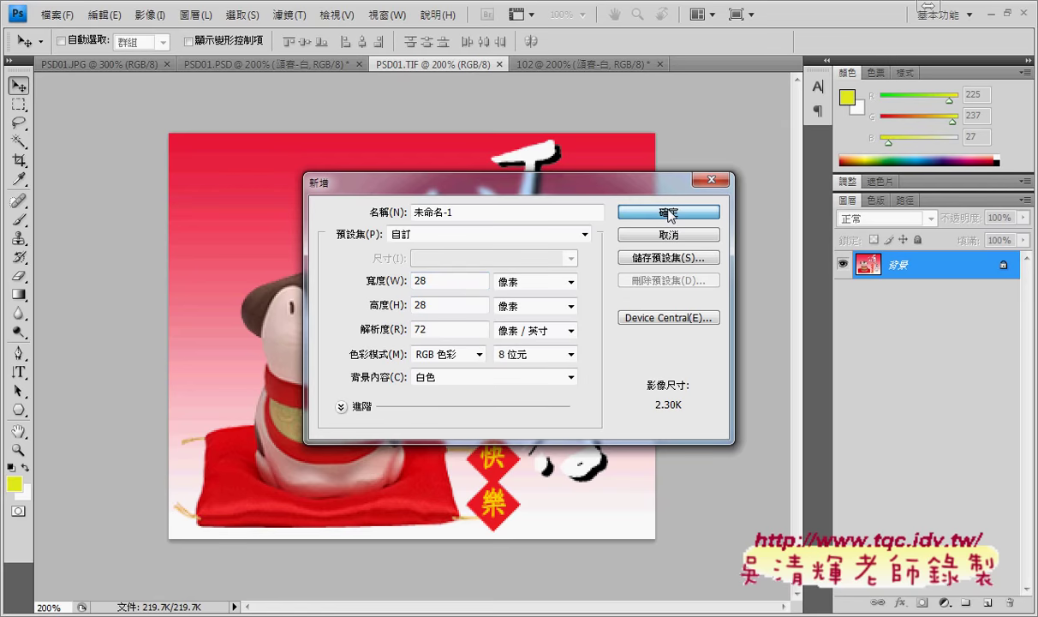
click(668, 210)
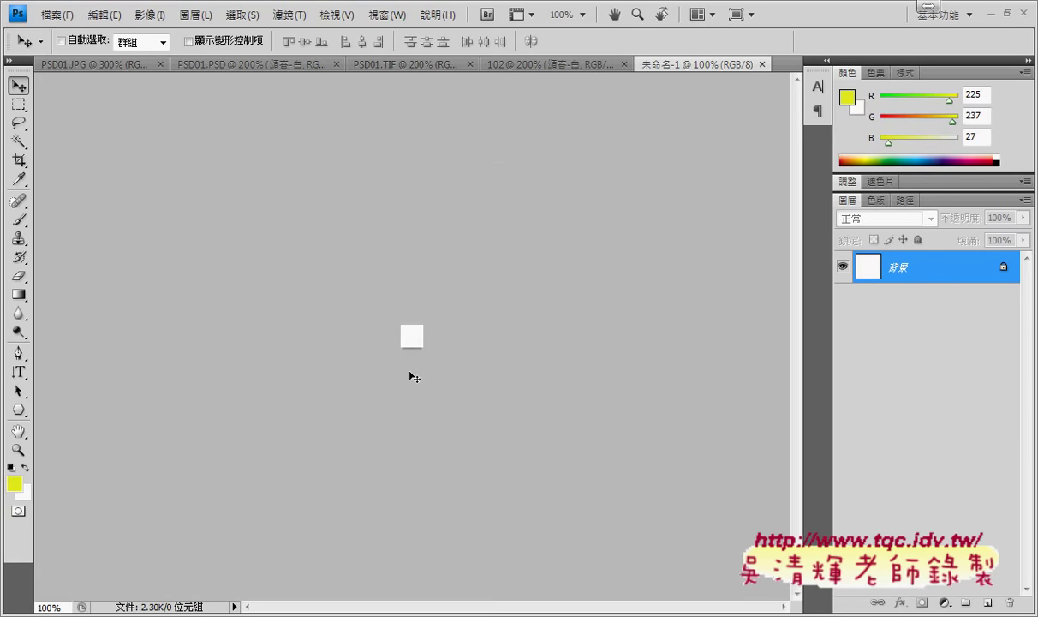
key(ctrl+plus)
key(ctrl+plus)
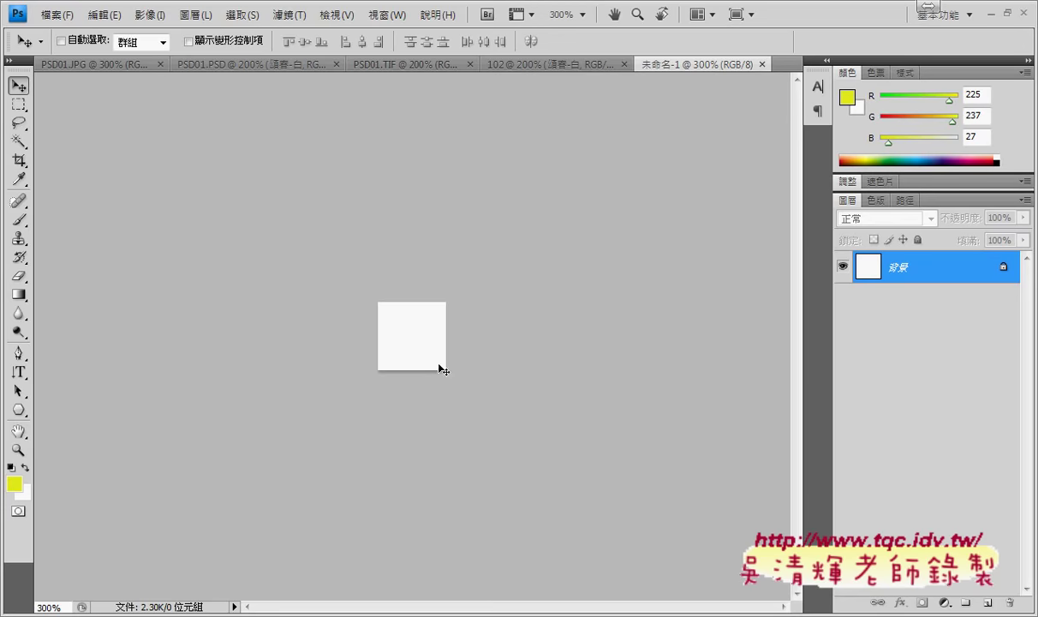
click(119, 19)
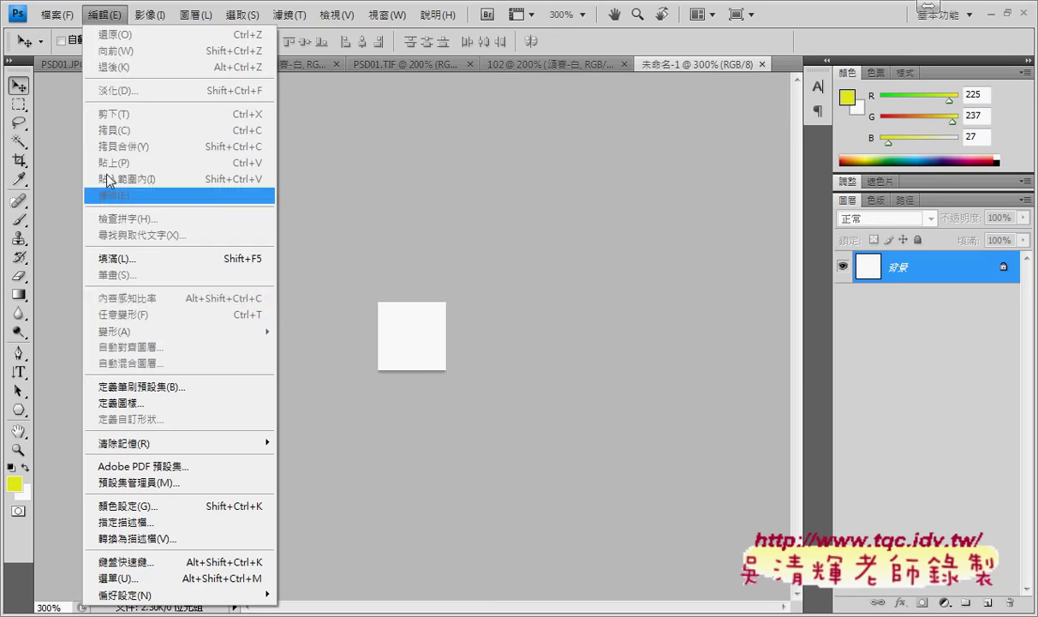
- Check the task sheet's required fill colour R:237 G:28 B:36 and return to the Fill dialog
click(128, 260)
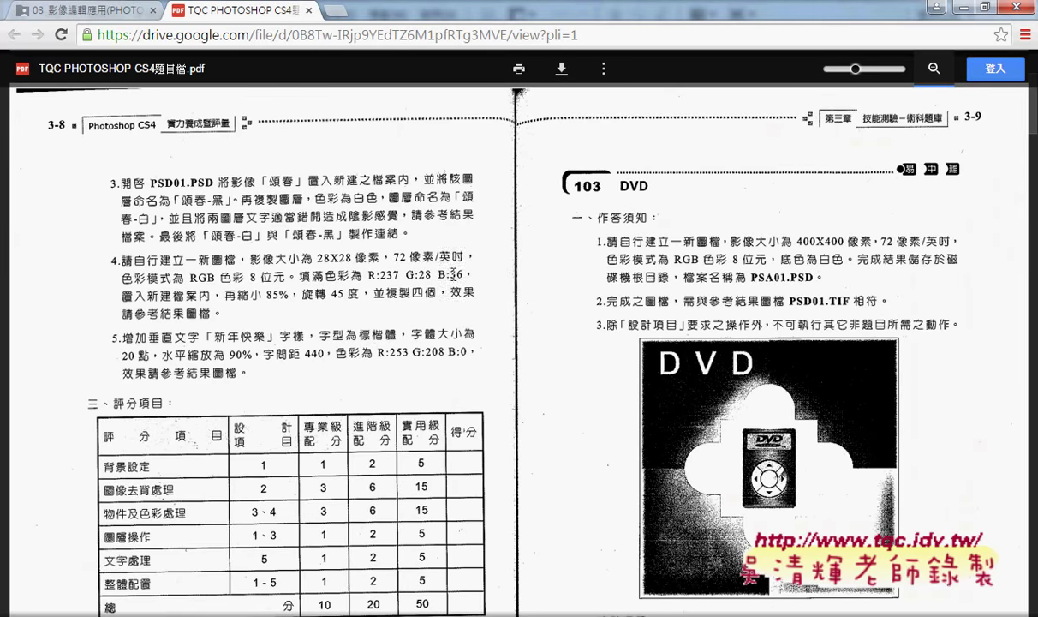
click(962, 7)
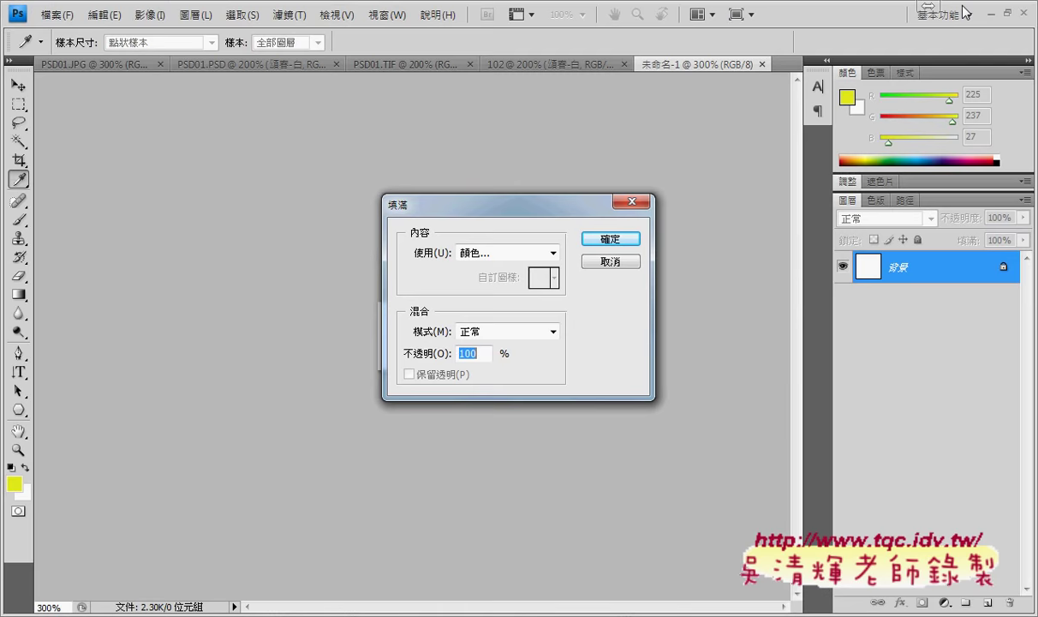
- Fill the 28×28 canvas with the custom colour R:237 G:28 B:36
click(556, 254)
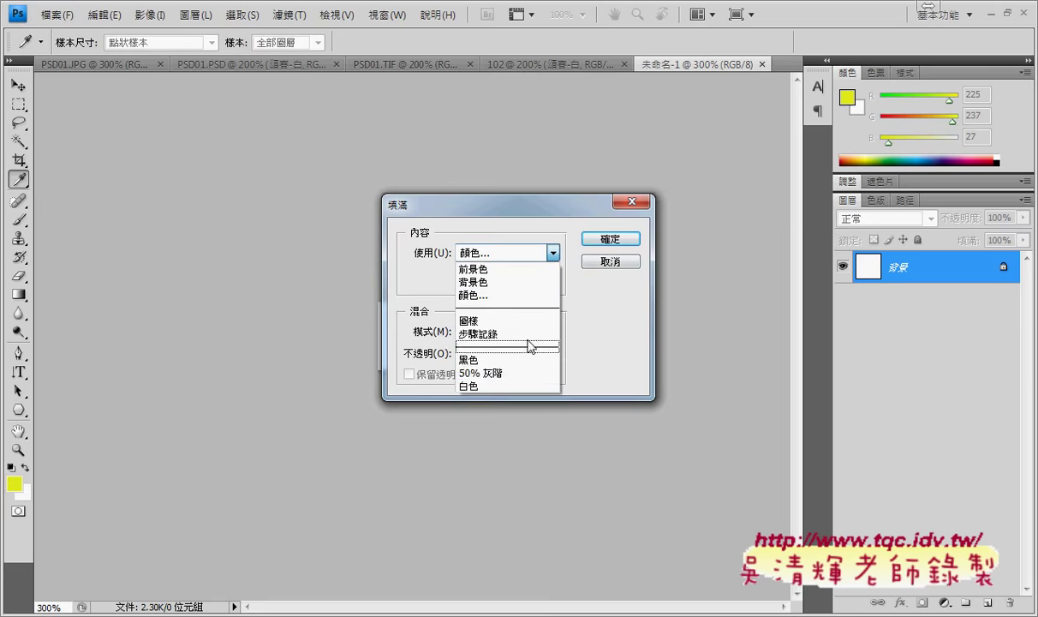
click(520, 296)
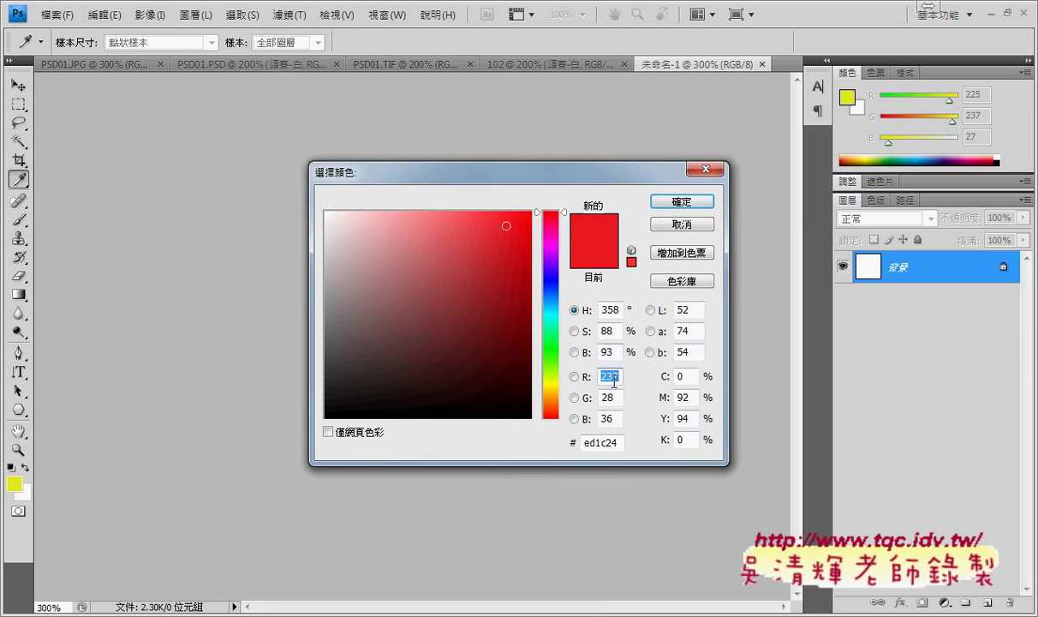
click(615, 396)
click(615, 420)
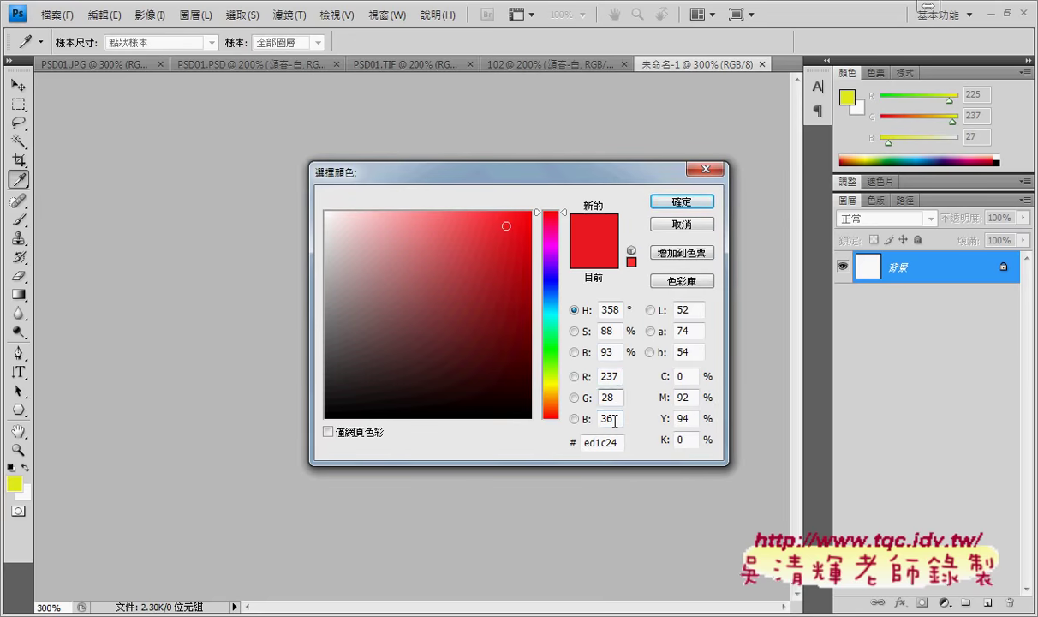
click(682, 201)
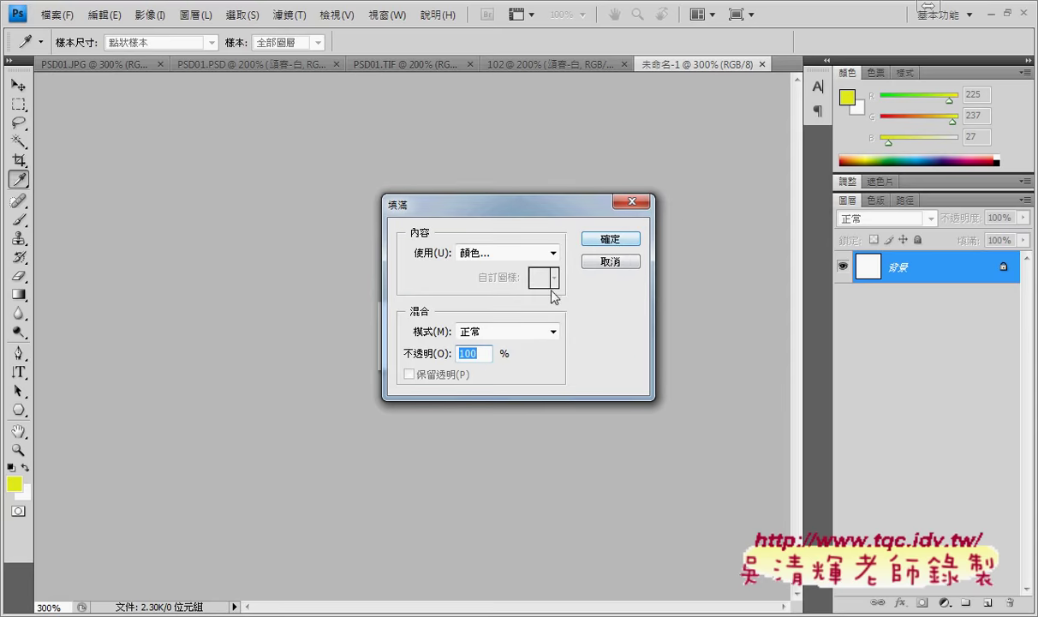
click(622, 244)
key(v)
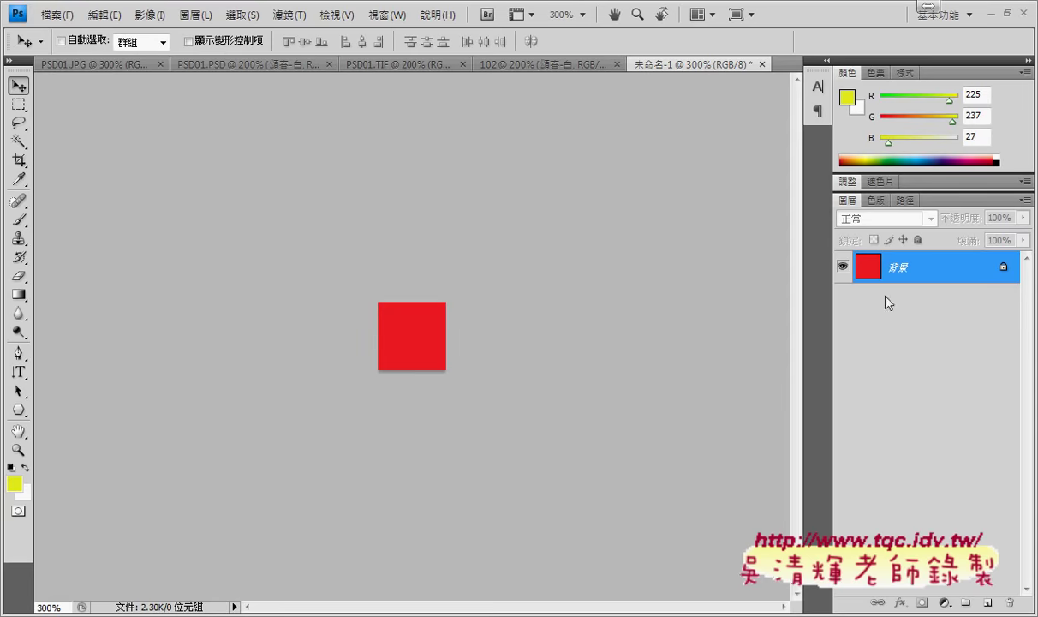
- Duplicate the red layer into document 102 as a layer named 菱形
right_click(912, 273)
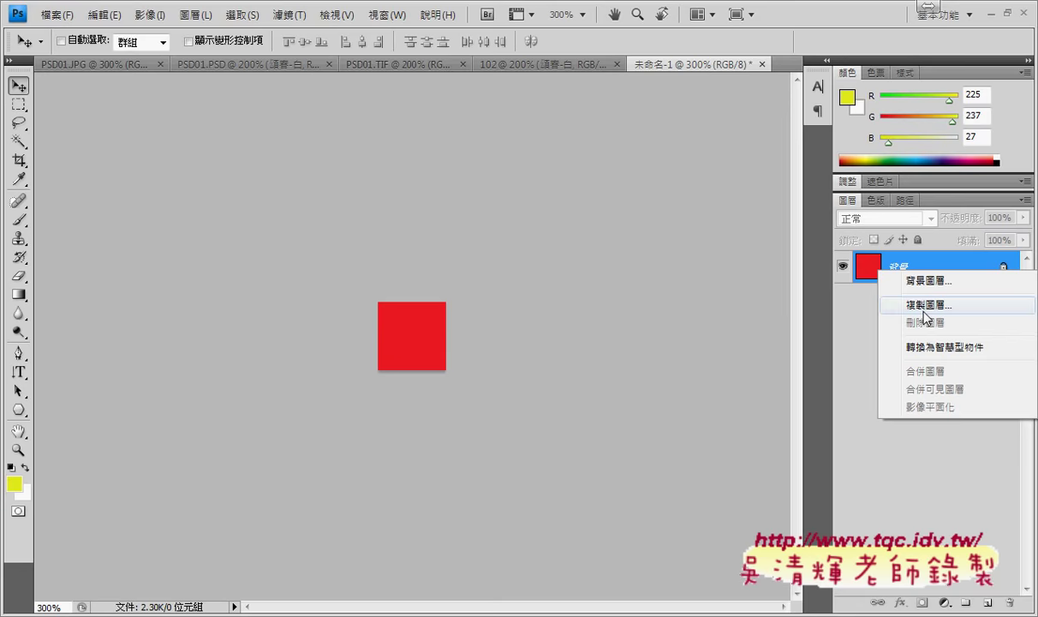
click(925, 305)
click(491, 254)
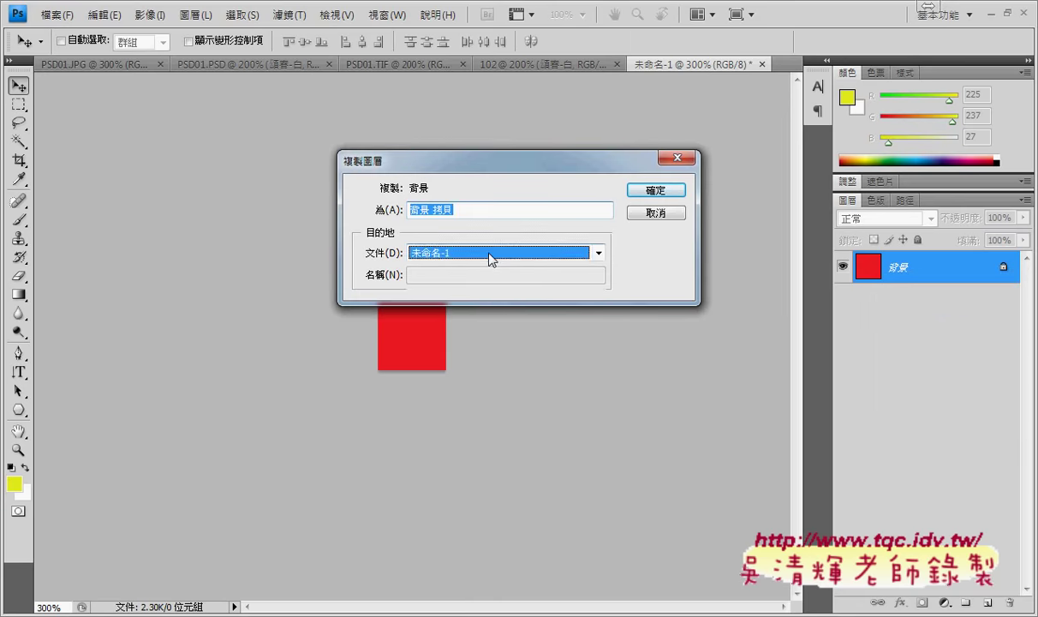
click(491, 254)
click(454, 304)
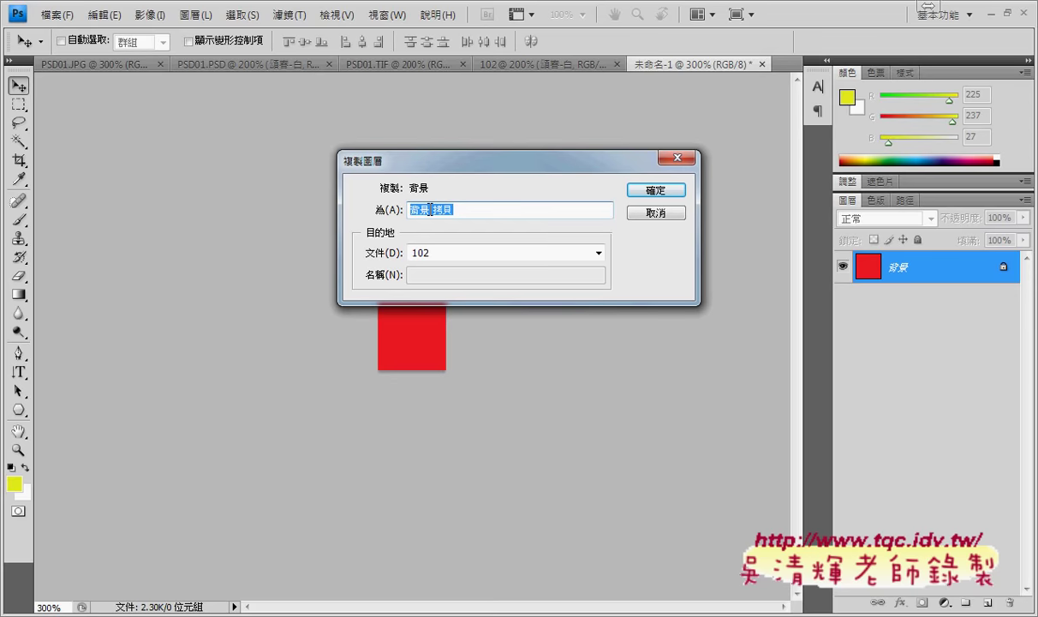
text(ㄌ)
text(一ㄥˊ)
text(ㄒ一ㄥˊ)
key(Return)
click(654, 190)
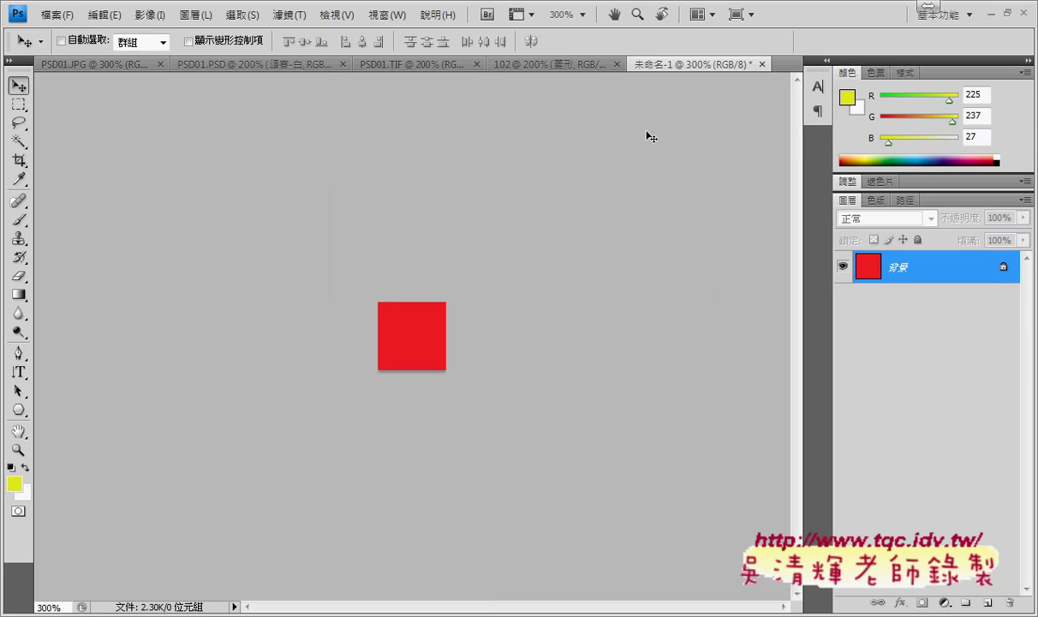
- Close 未命名-1 without saving and move the red square beside 頌春 in 102
click(761, 64)
click(521, 247)
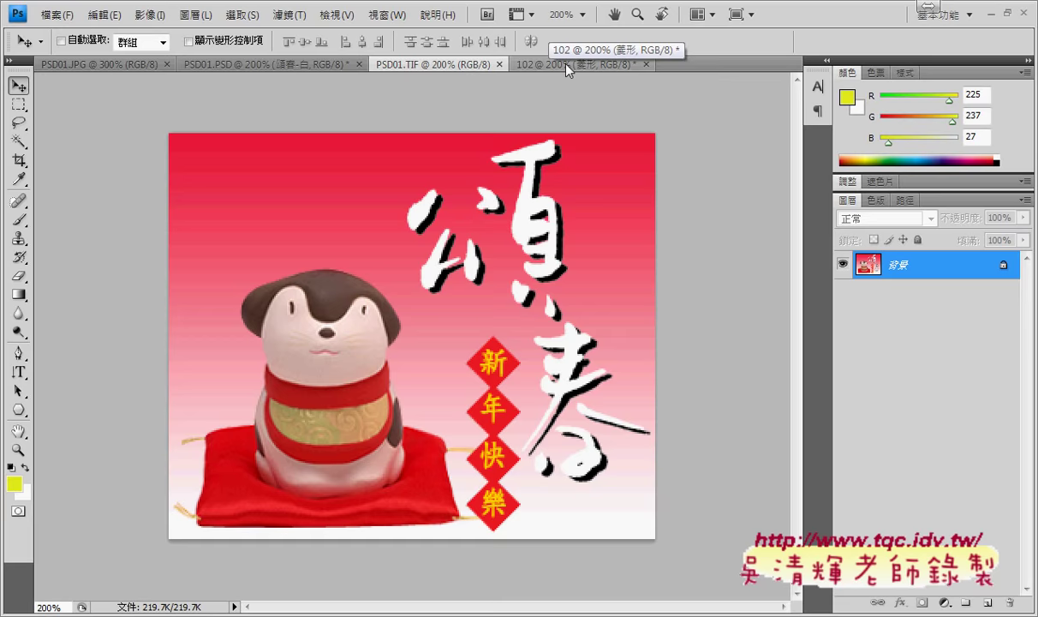
click(565, 69)
drag(408, 339, 462, 336)
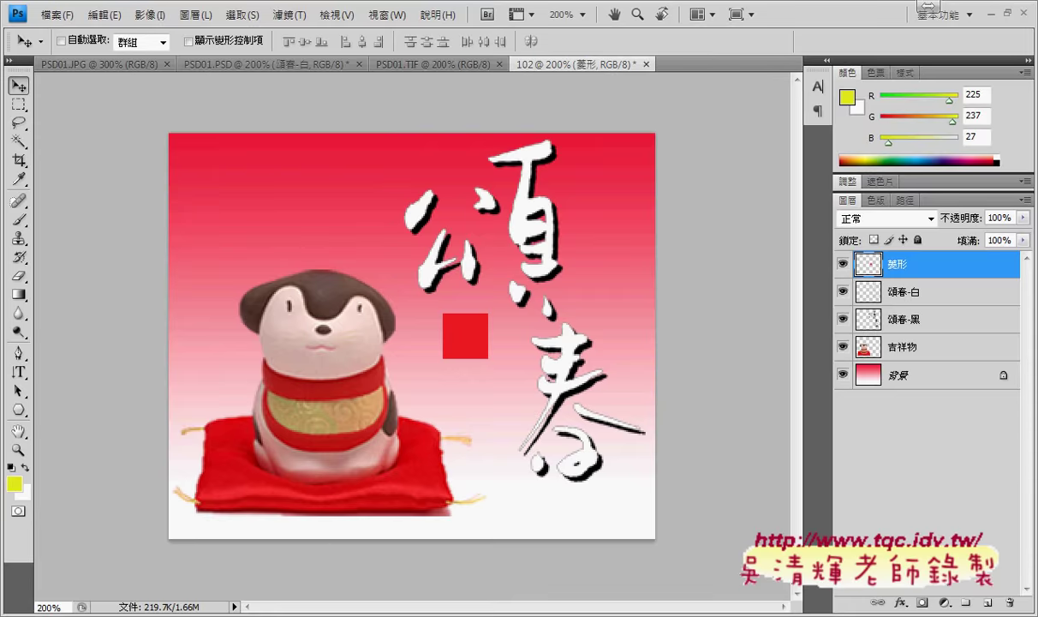
- Rotate the red square 45° and scale it proportionally to 85% to form a diamond
click(217, 610)
key(ctrl+t)
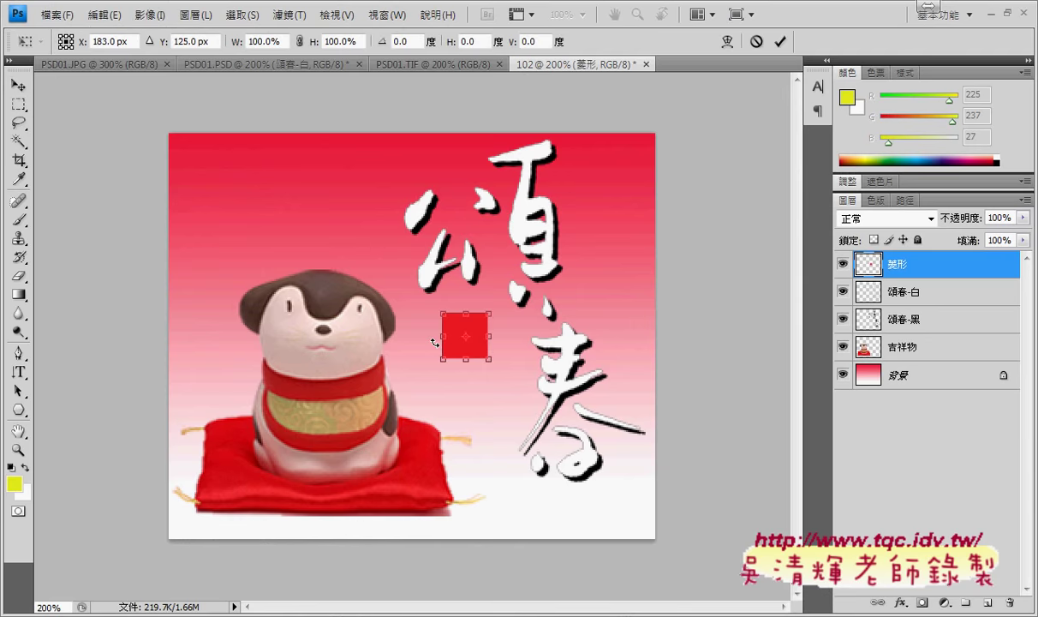
click(397, 41)
text(45)
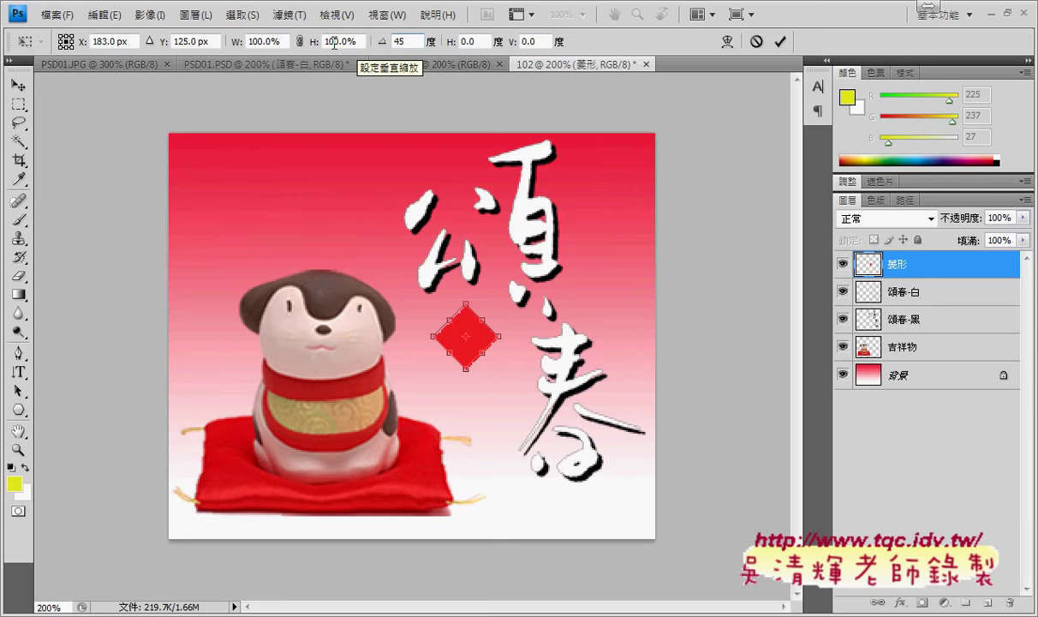
click(301, 41)
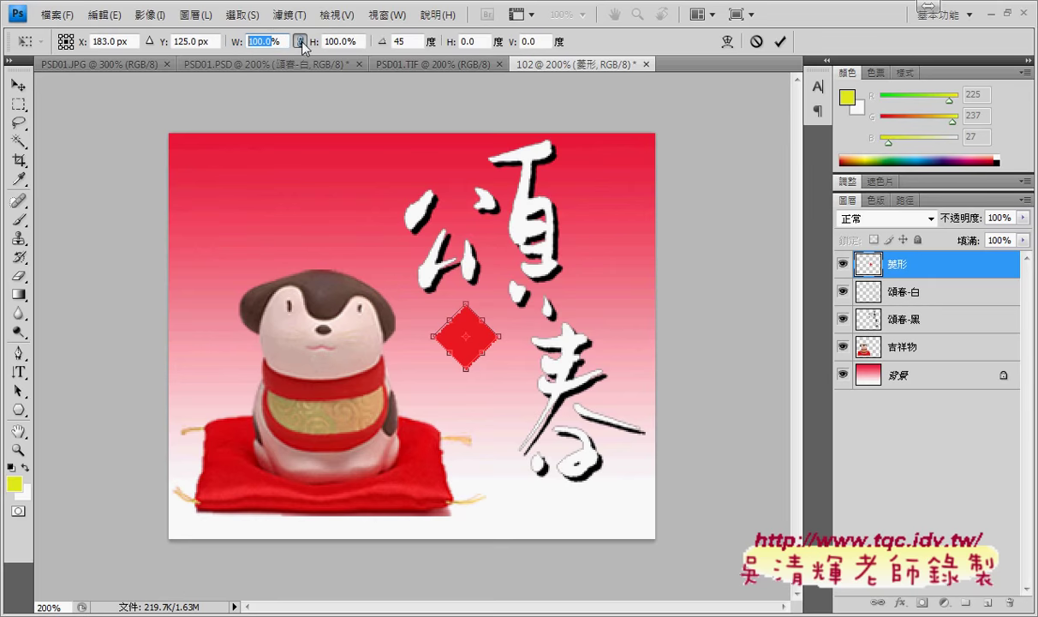
text(85)
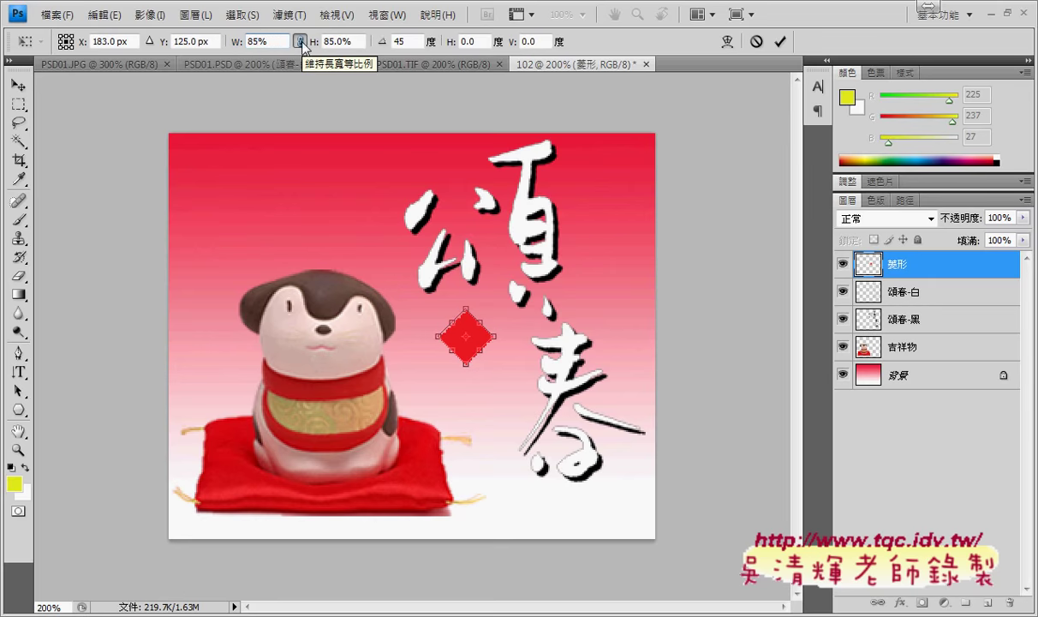
click(781, 40)
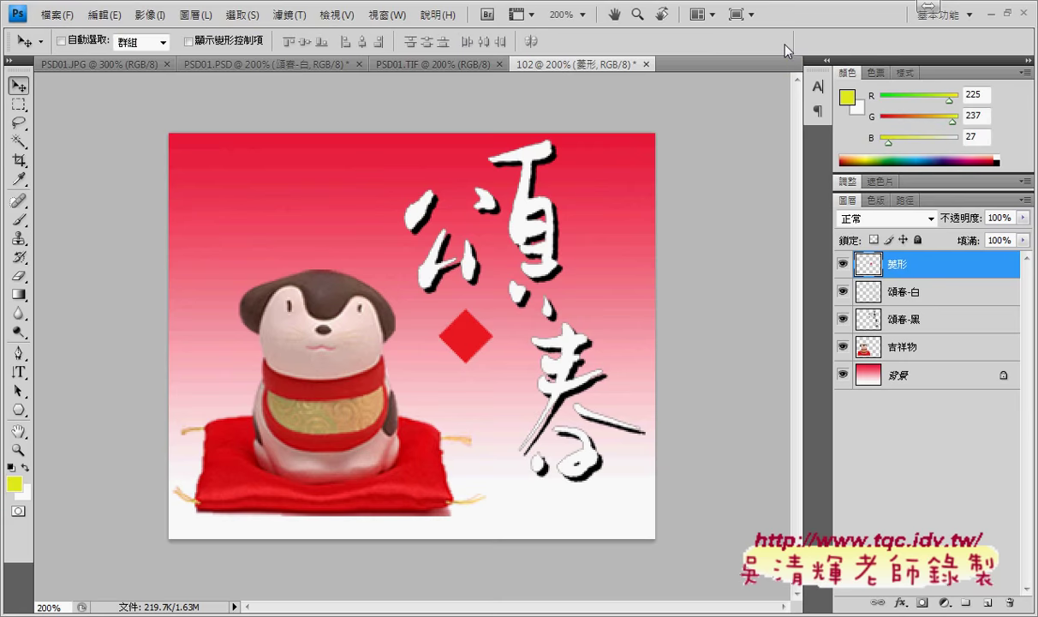
- Duplicate the diamond as layer 菱形2 and move it below the first
right_click(956, 267)
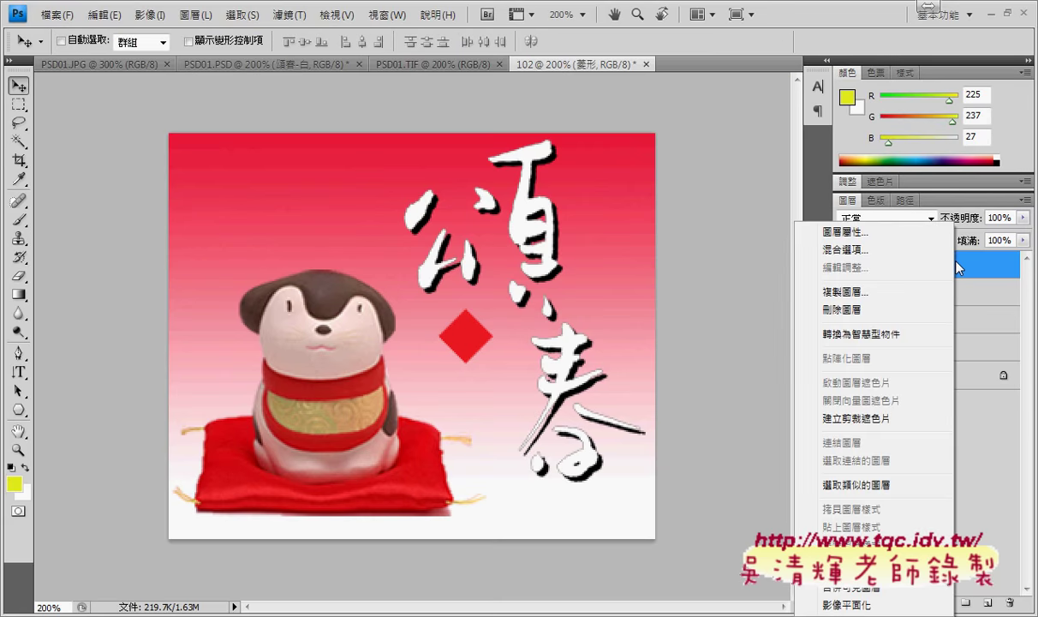
click(871, 295)
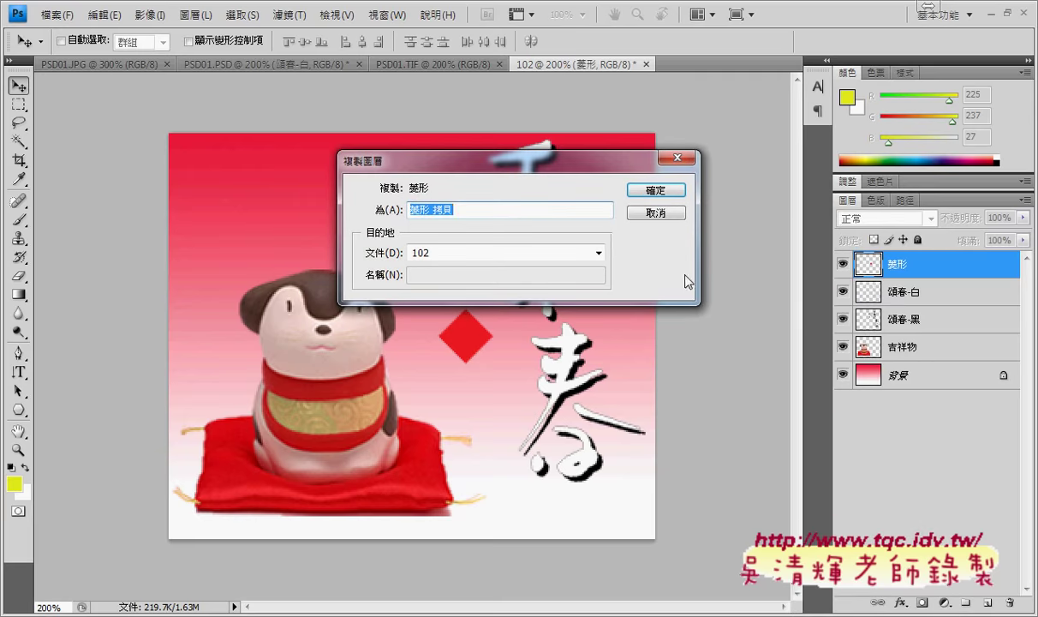
text(菱形2)
click(647, 192)
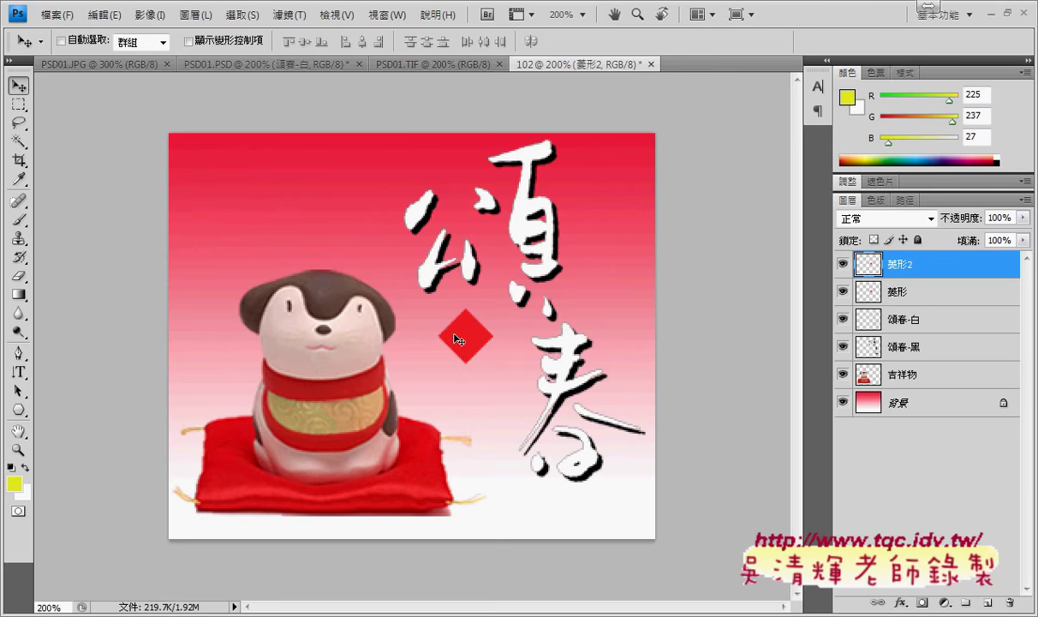
drag(460, 340, 475, 387)
- Duplicate 菱形2 as layer 菱形3 and place it below the second diamond
right_click(899, 266)
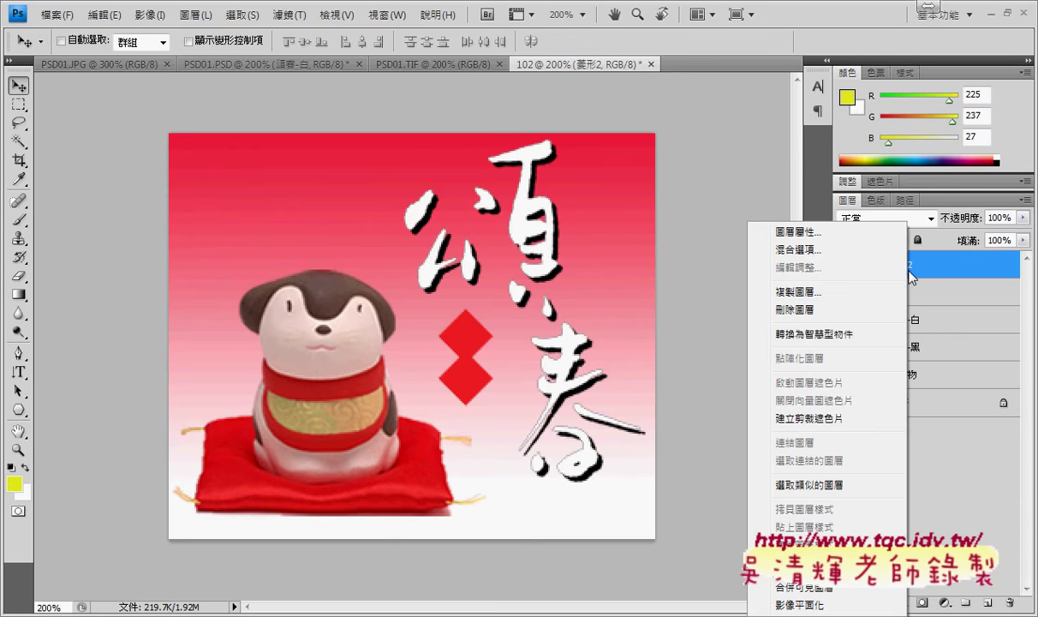
click(836, 295)
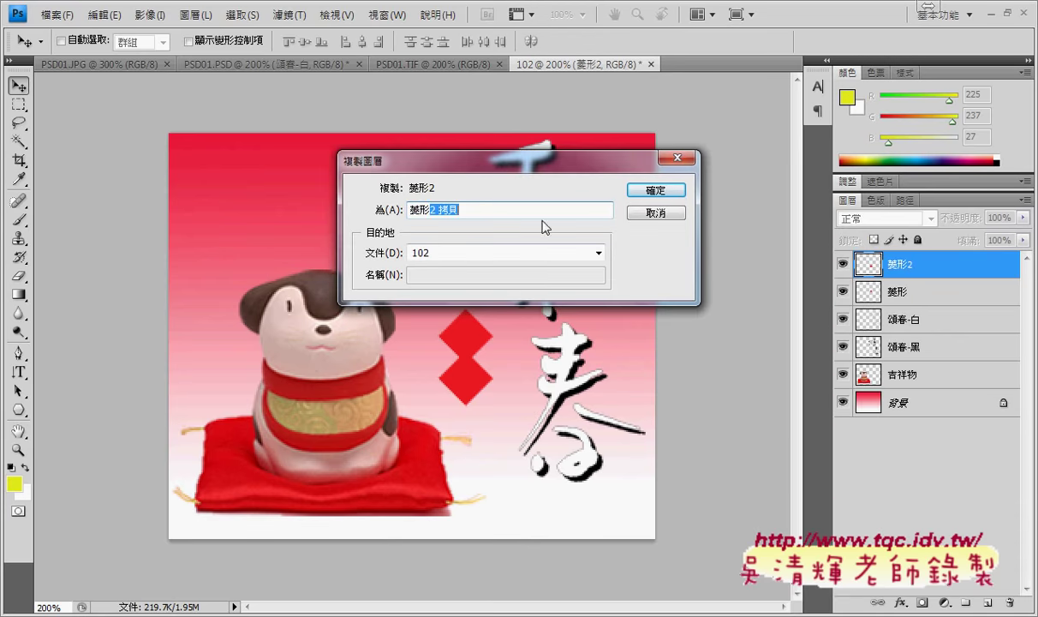
text(3)
key(Return)
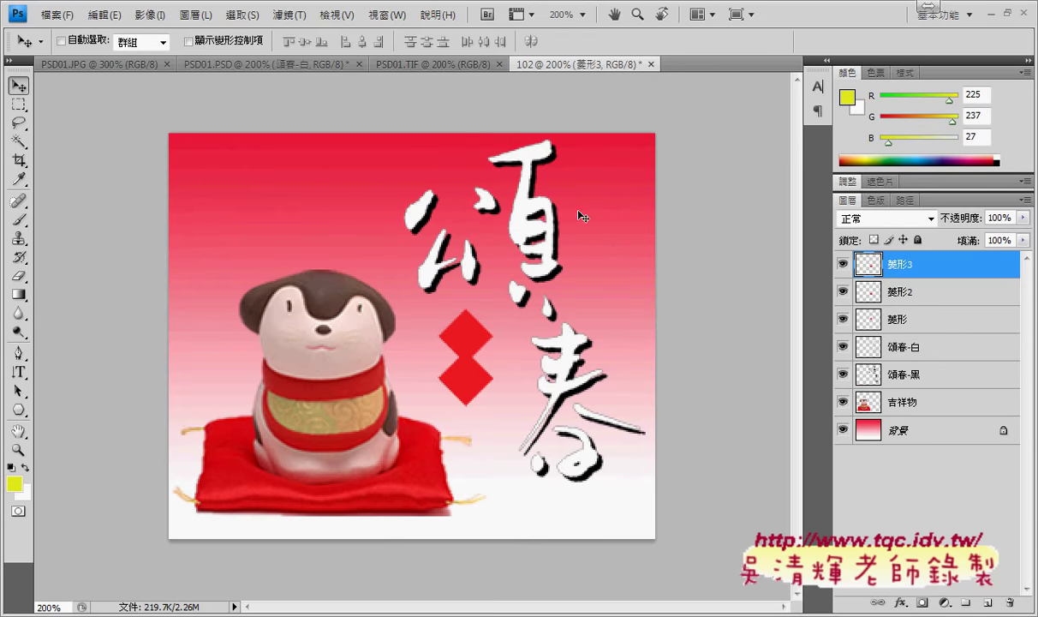
drag(470, 390, 473, 414)
- Duplicate 菱形3 as layer 菱形4 and place it at the column's bottom
right_click(884, 264)
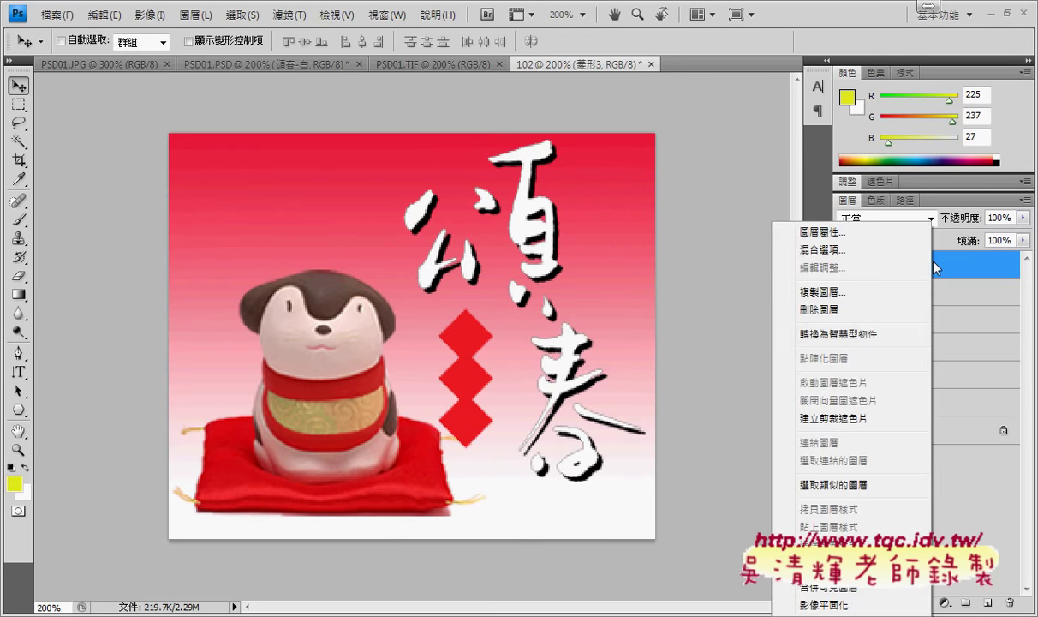
click(835, 292)
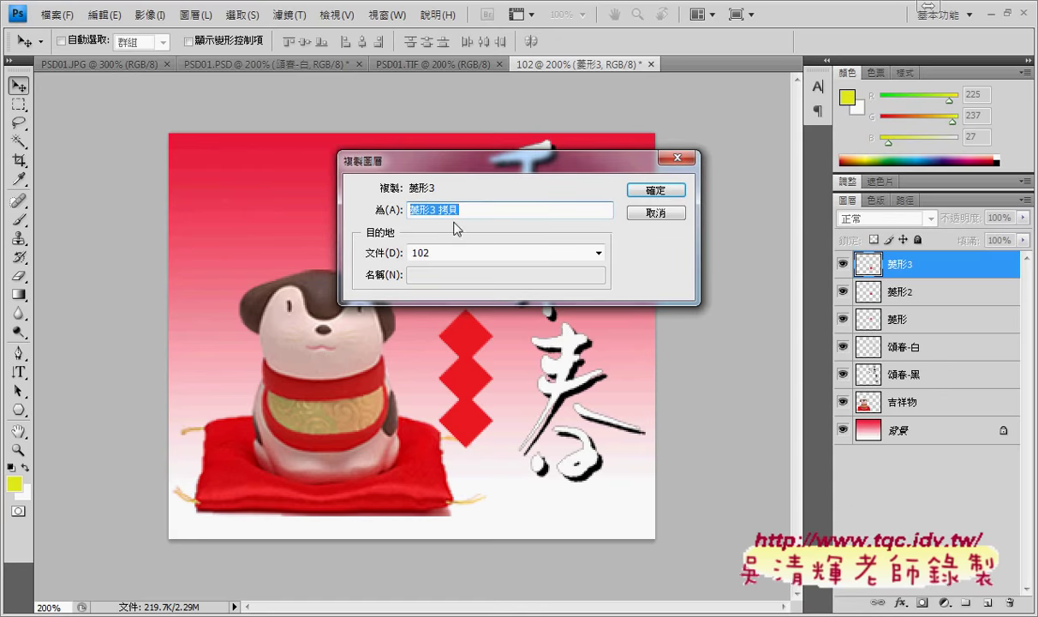
text(菱形4)
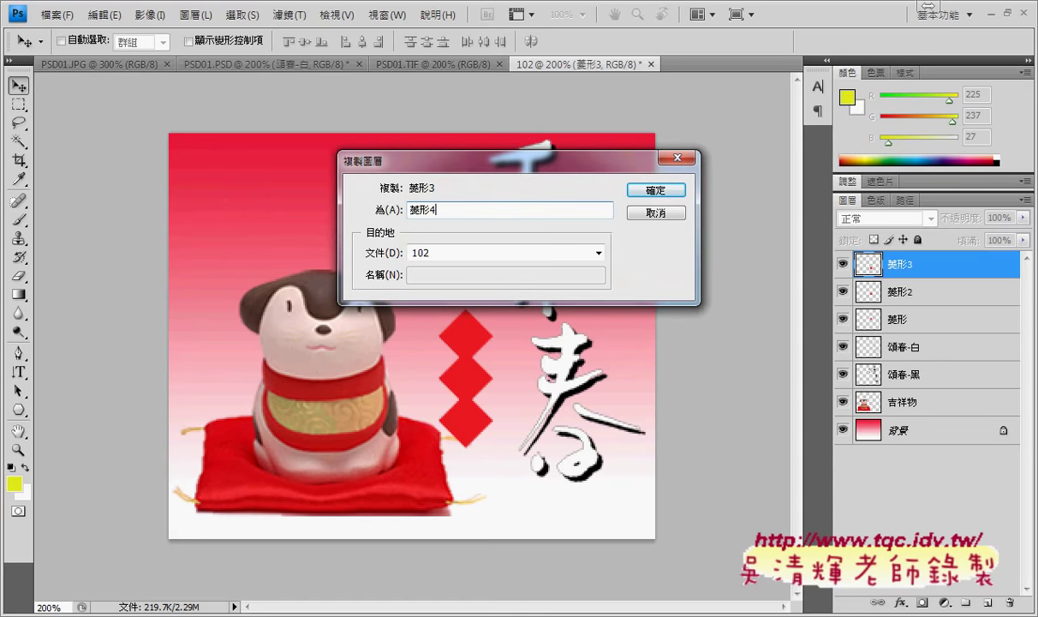
key(Return)
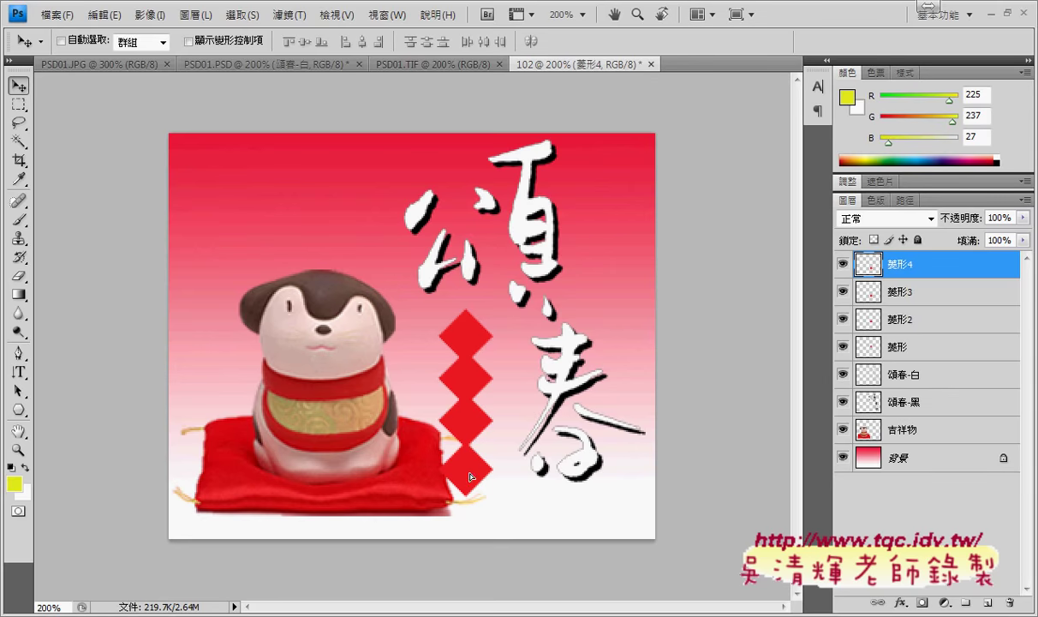
drag(469, 469, 470, 487)
- Compare against the PSD01.TIF reference, then return to the 102 card
click(429, 66)
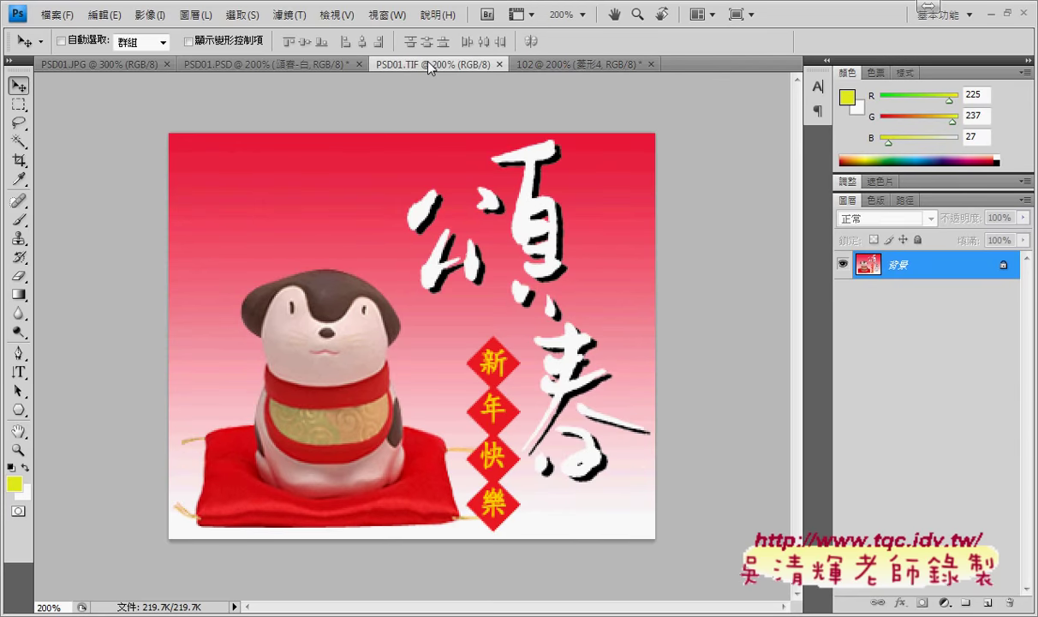
click(550, 66)
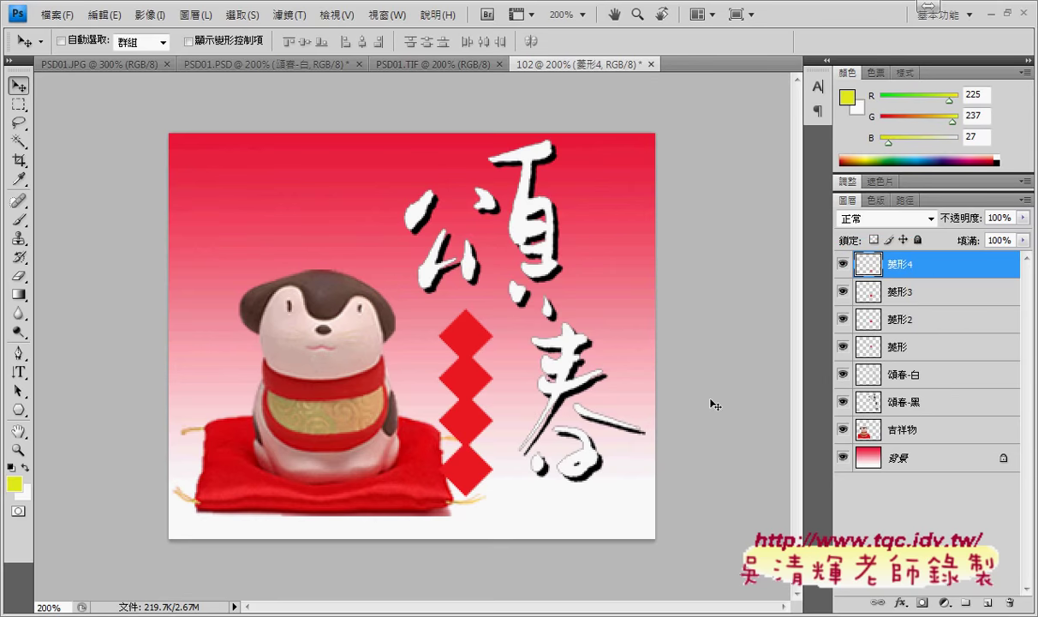
- Link layers 菱形 through 菱形4 and shift the diamonds right against 頌春
shift+click(923, 357)
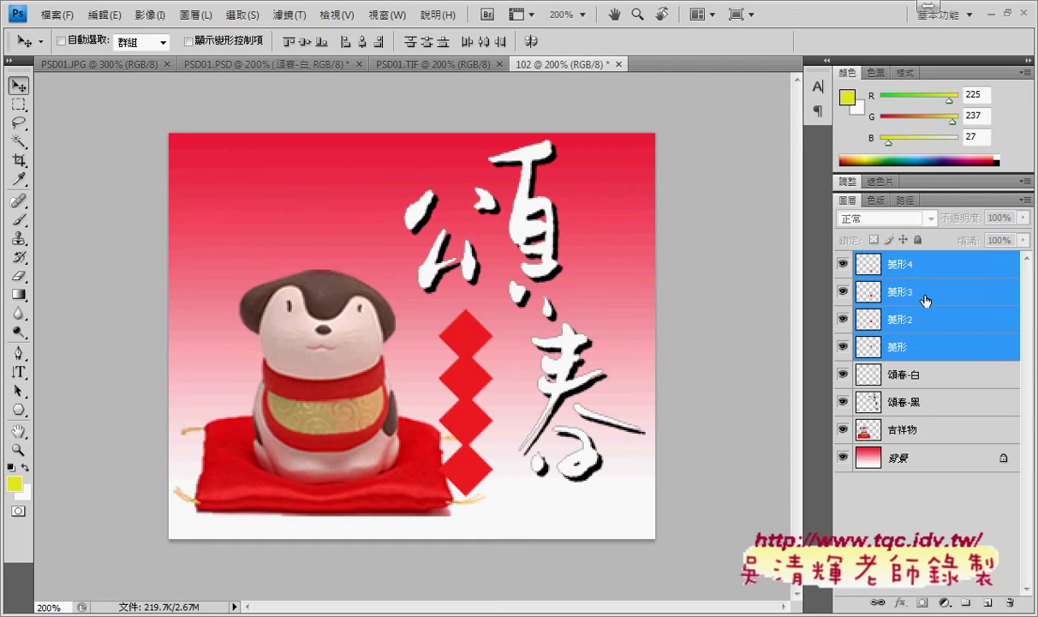
right_click(925, 300)
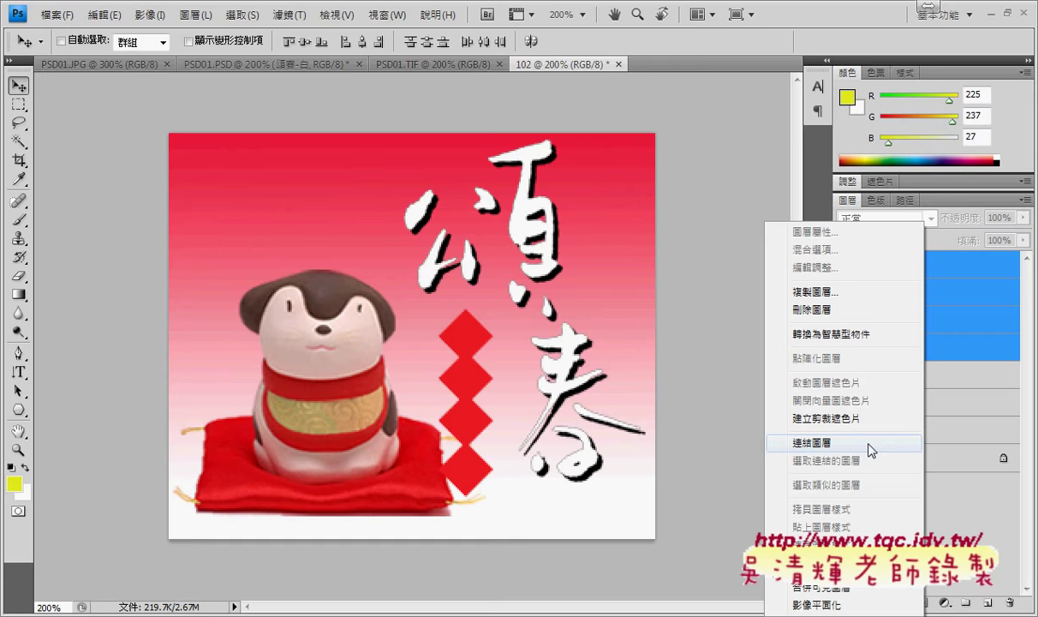
click(869, 445)
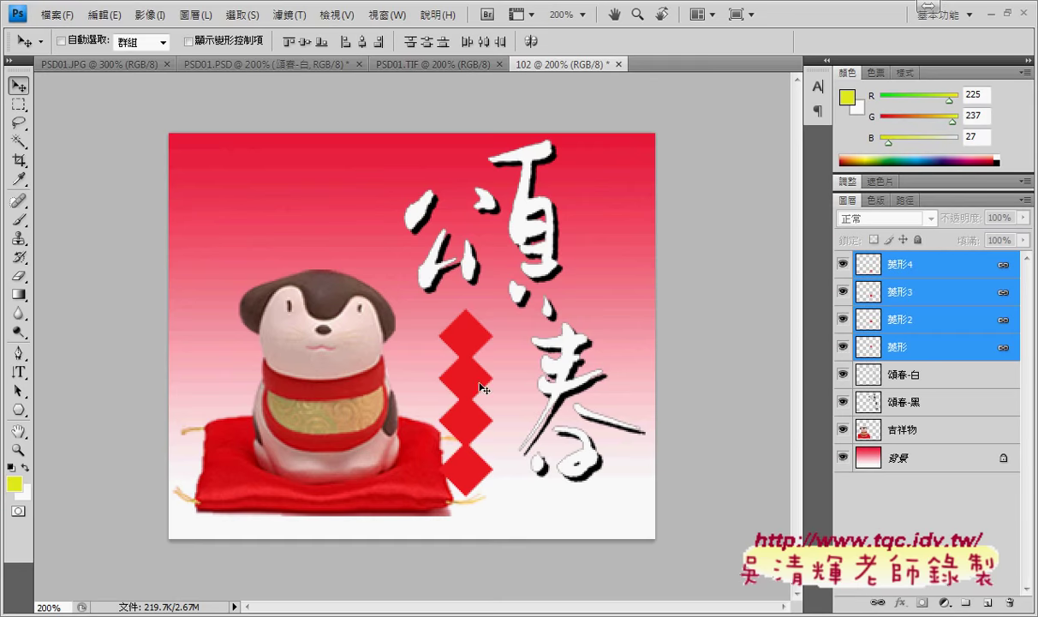
drag(471, 368, 493, 368)
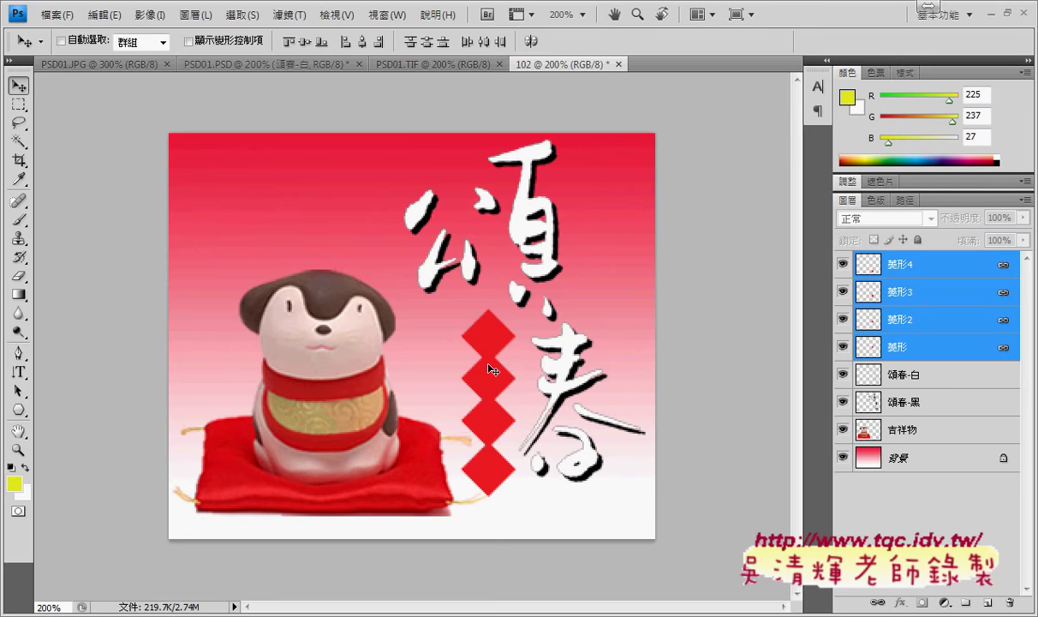
click(409, 66)
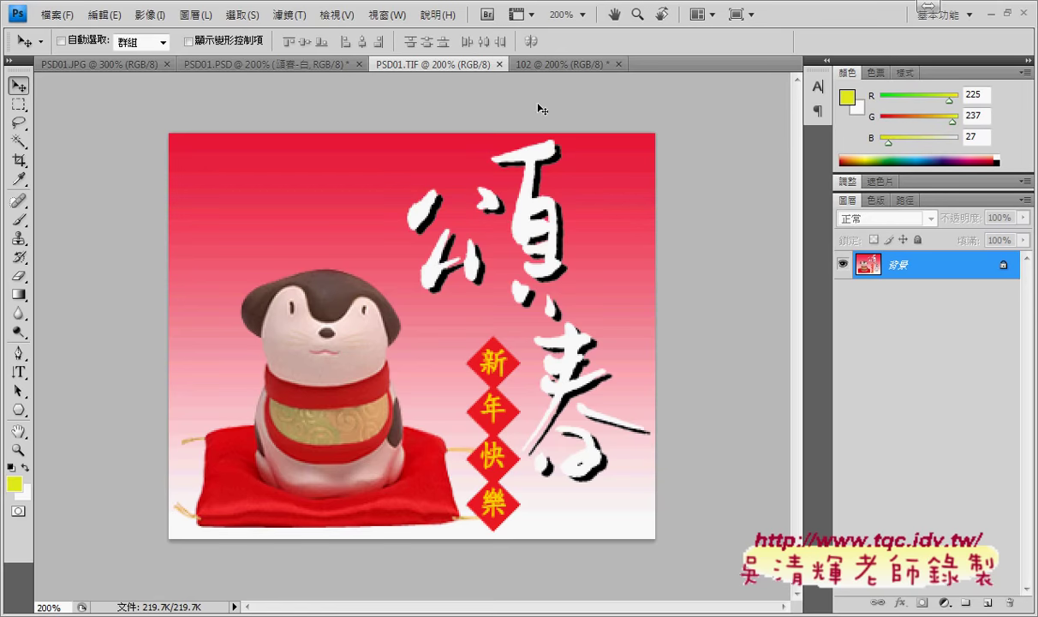
- Check the task sheet, then pick the Vertical Type Tool for 標楷體 20 pt text in 102
click(209, 557)
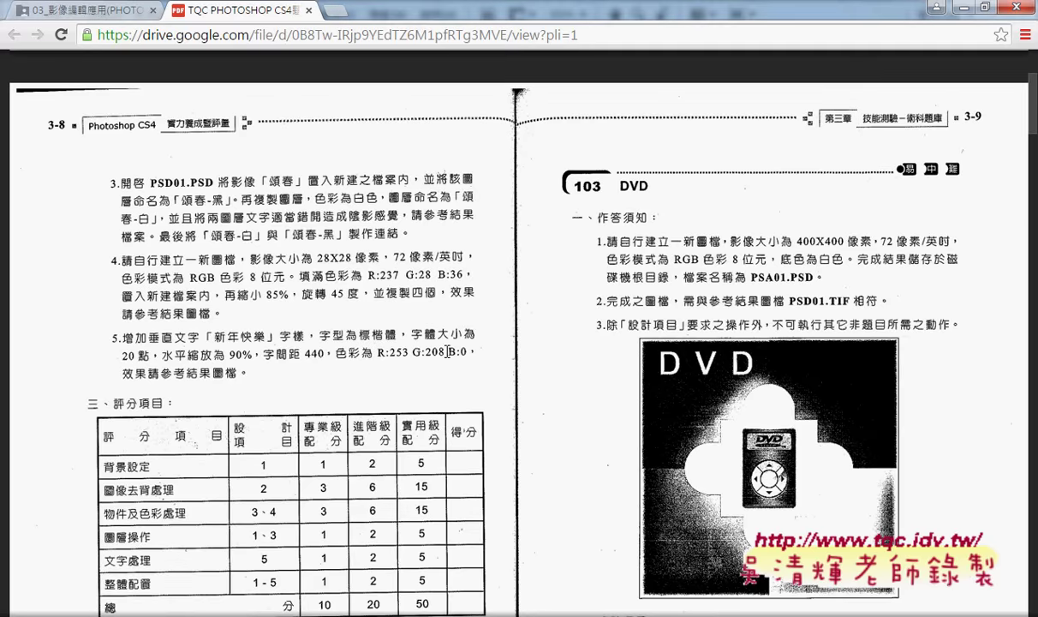
click(961, 7)
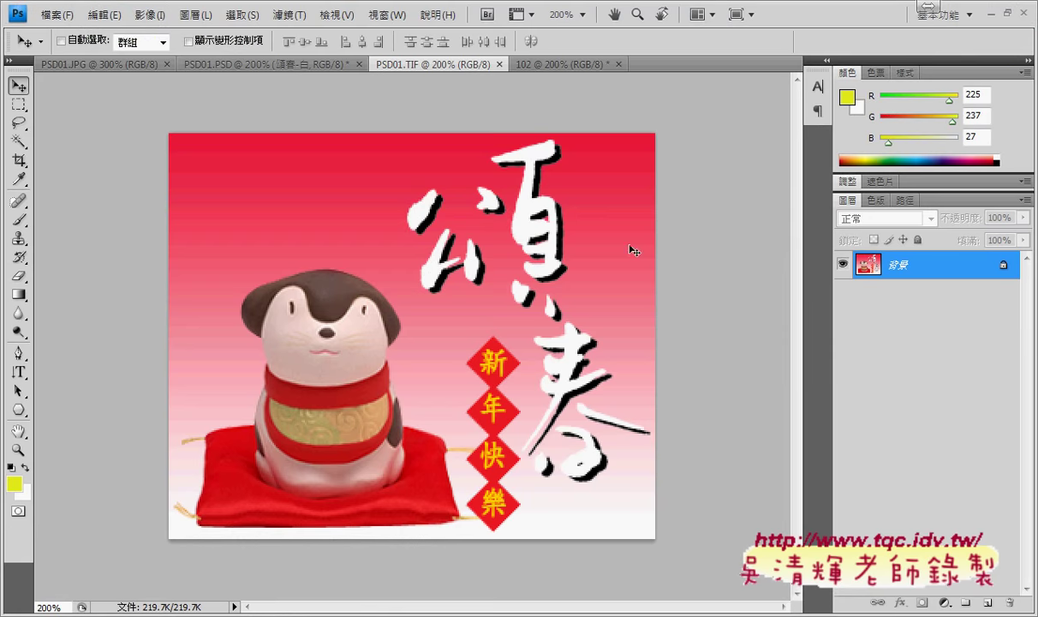
click(19, 373)
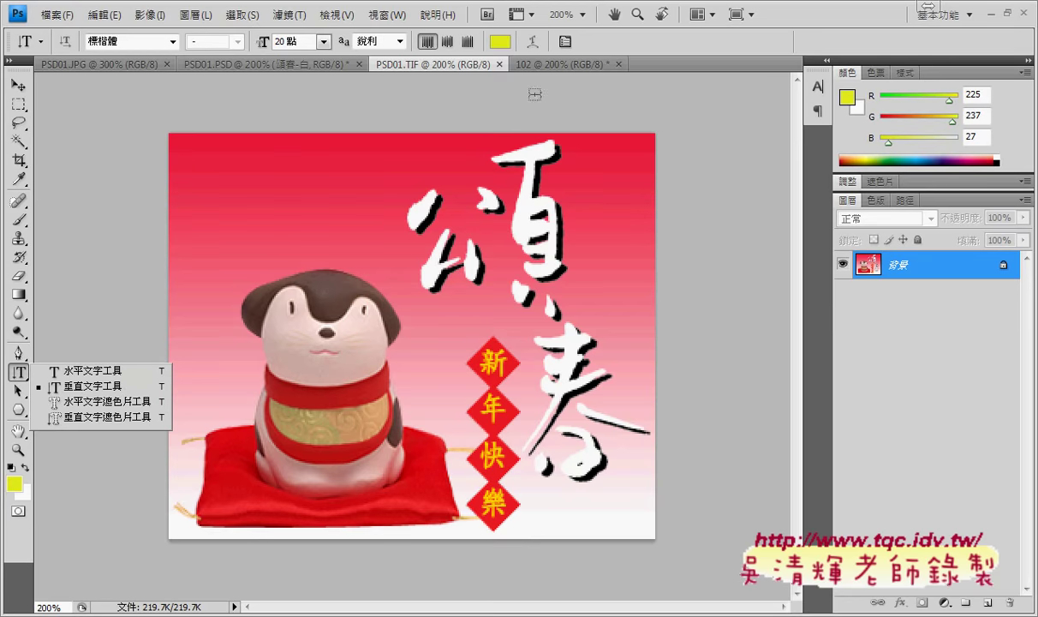
click(523, 64)
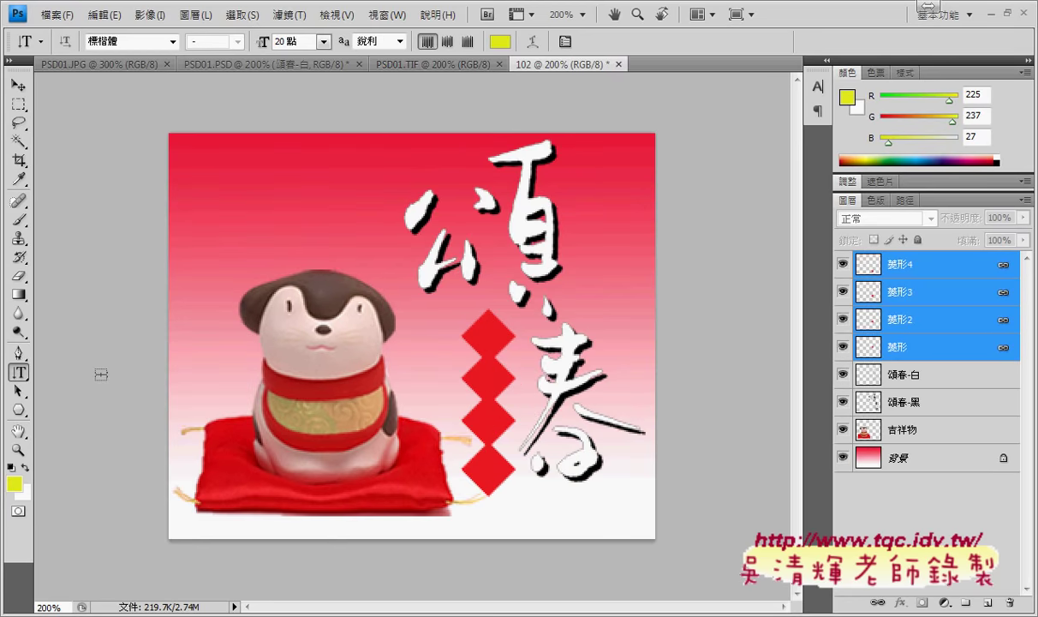
- Keep the Vertical Type tool selected for the greeting text
click(18, 374)
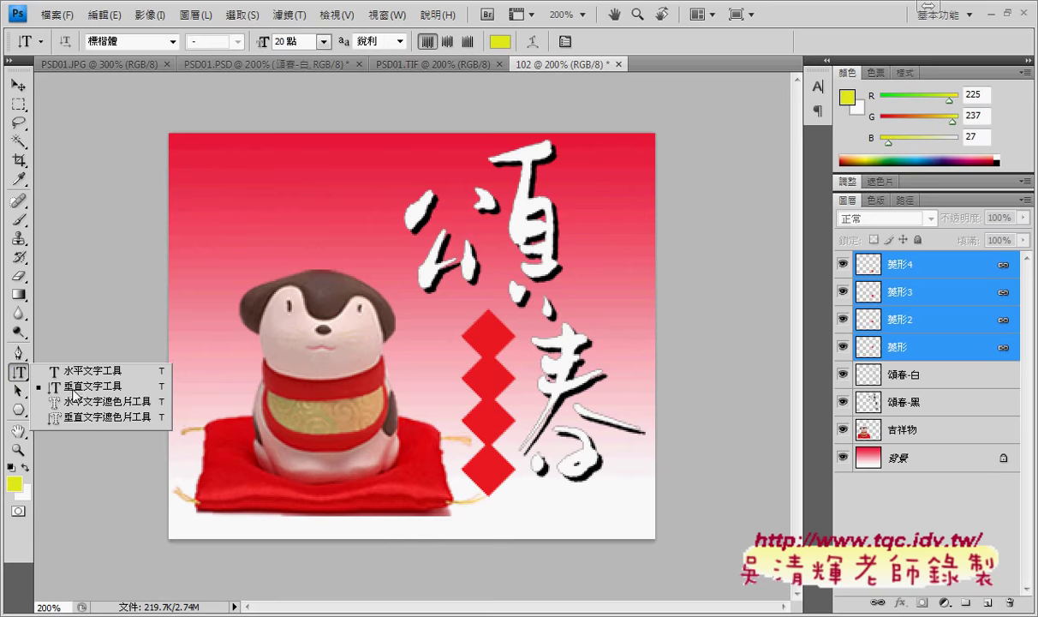
click(69, 368)
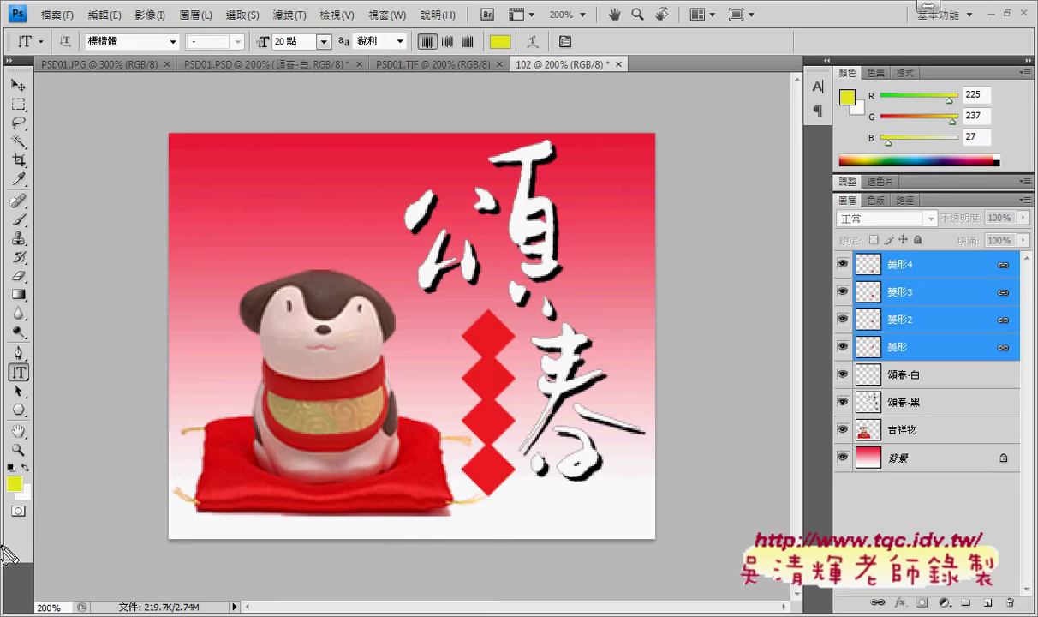
drag(27, 397, 43, 389)
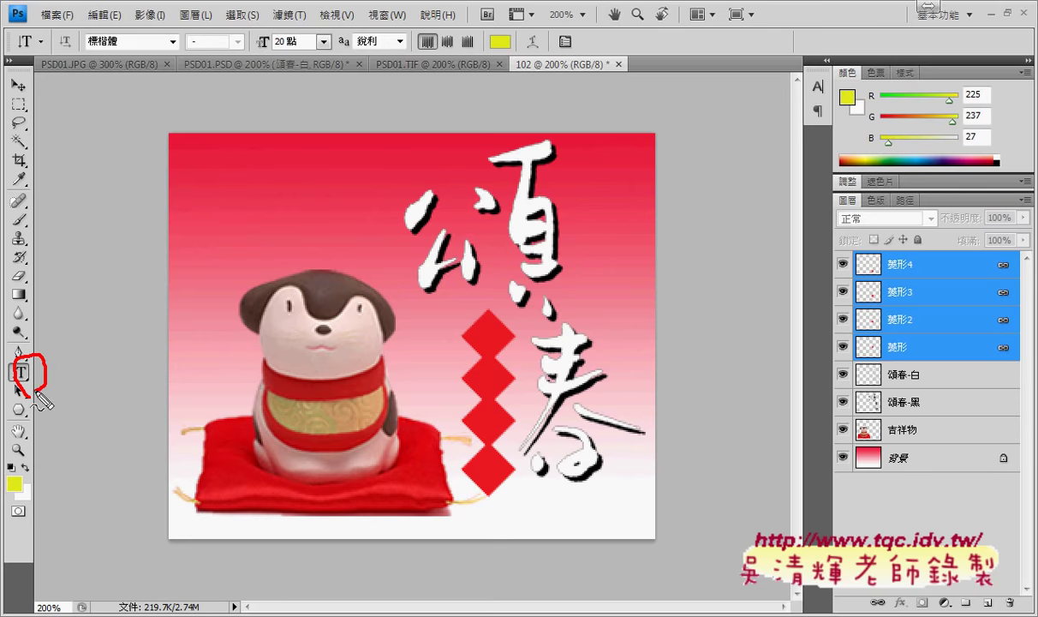
drag(559, 32, 572, 53)
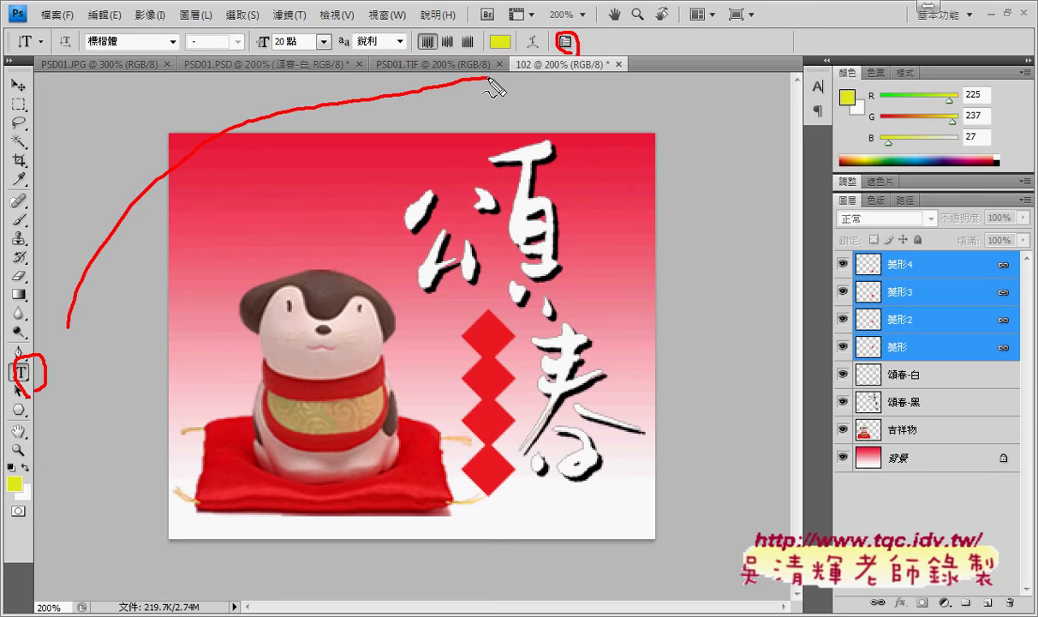
mouse_move(68, 329)
mouse_down()
mouse_move(549, 58)
mouse_move(543, 75)
mouse_up()
key(Escape)
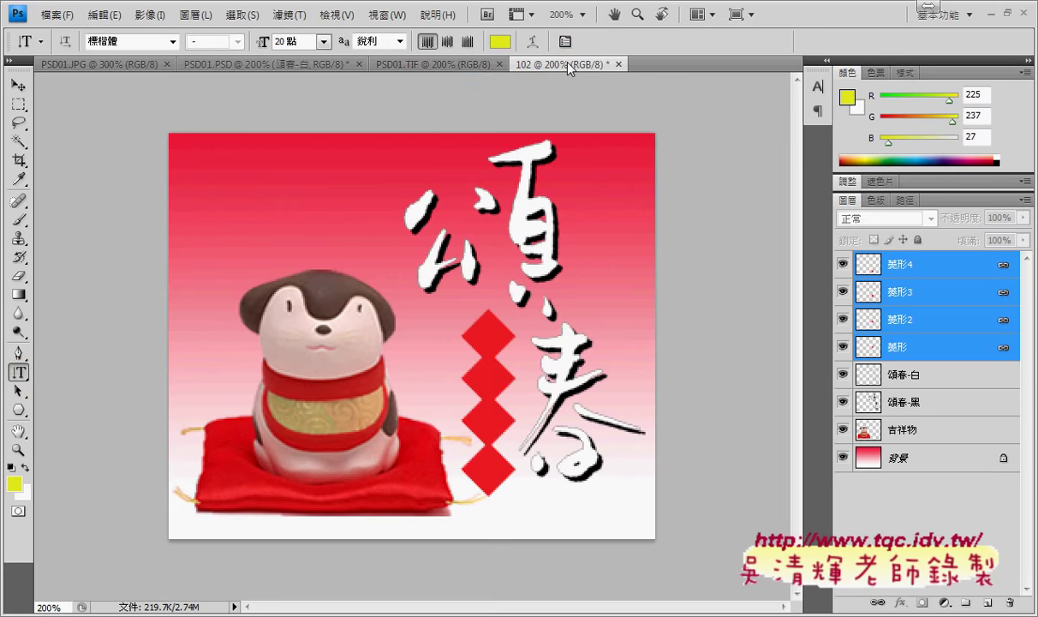
- Confirm 標楷體 at 20 pt with 440 tracking in the Character panel
click(568, 39)
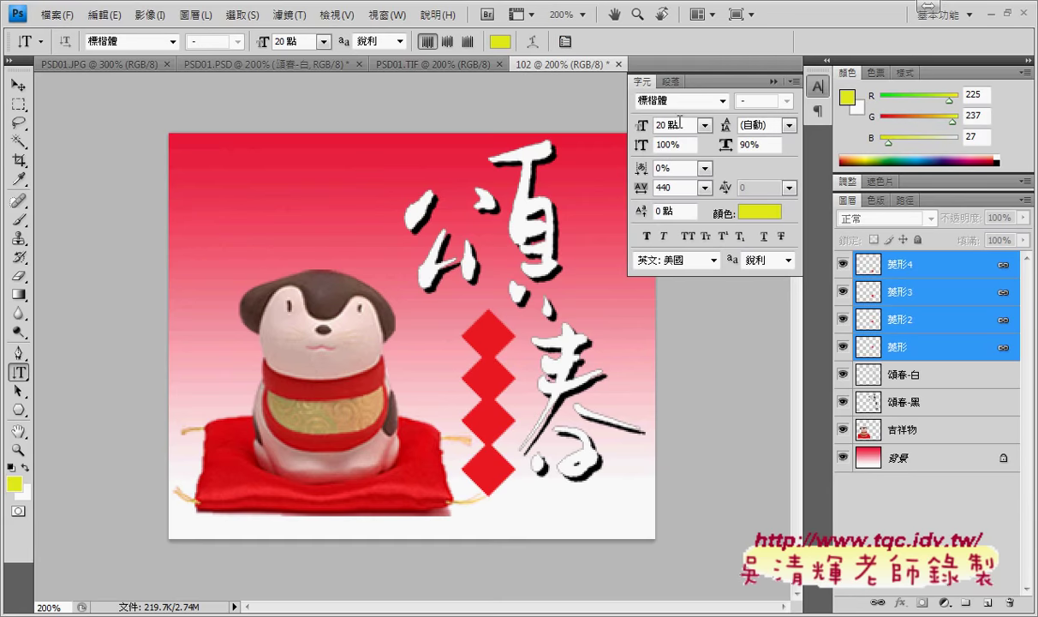
click(724, 101)
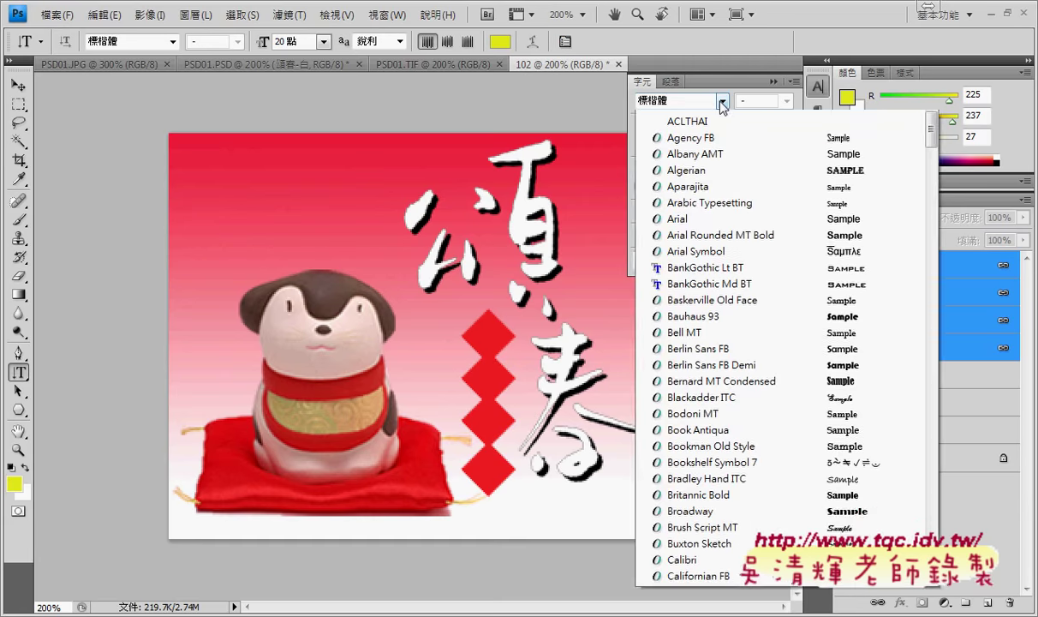
click(722, 115)
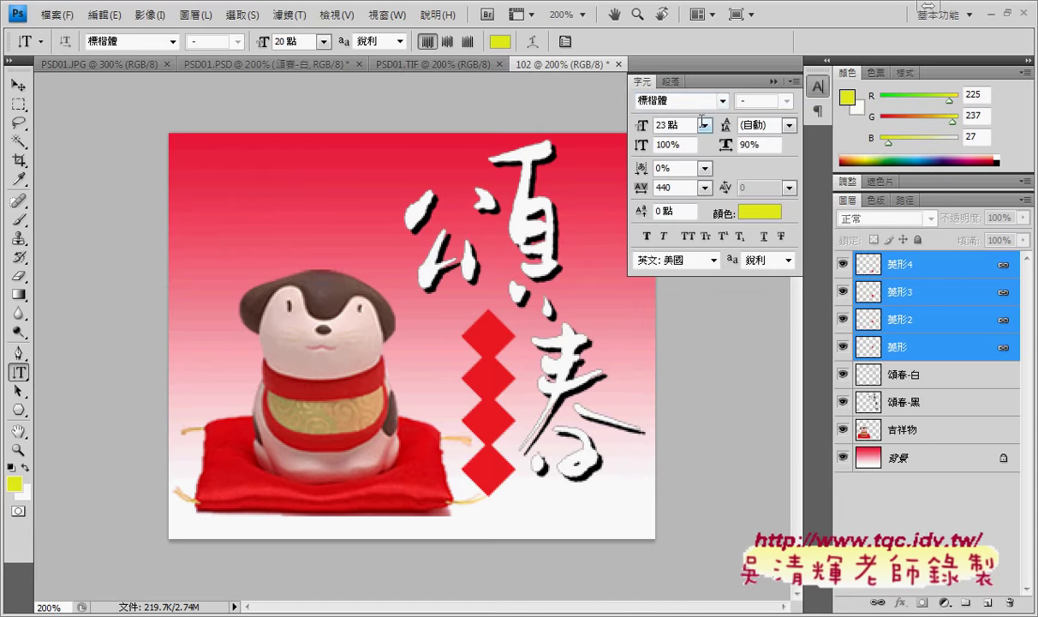
key(Escape)
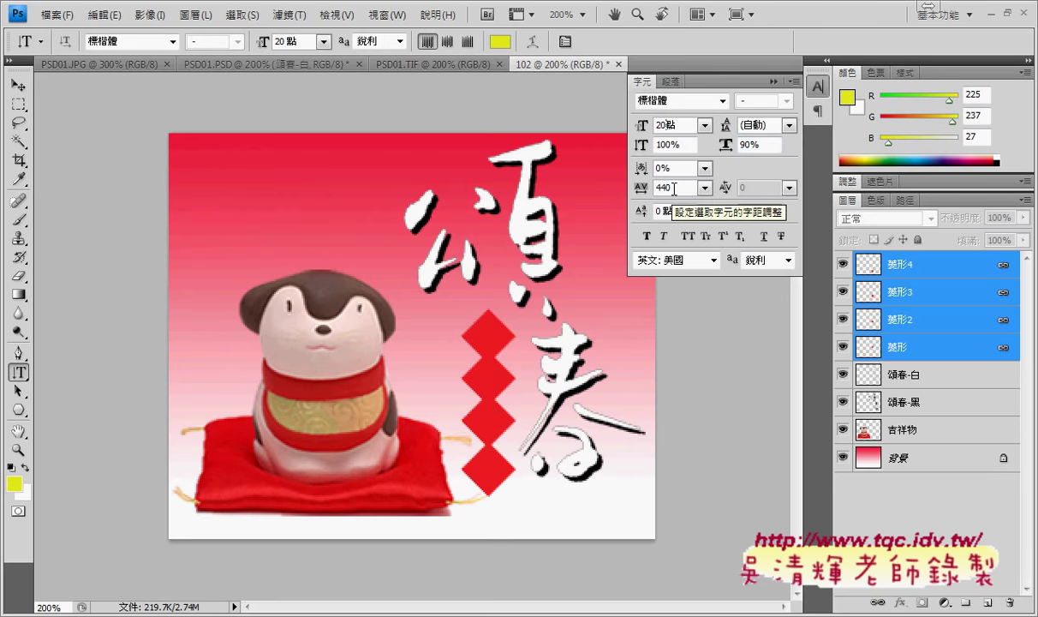
click(641, 186)
- Set the text colour to R253 G208 B0, correcting a mistyped red value
click(755, 214)
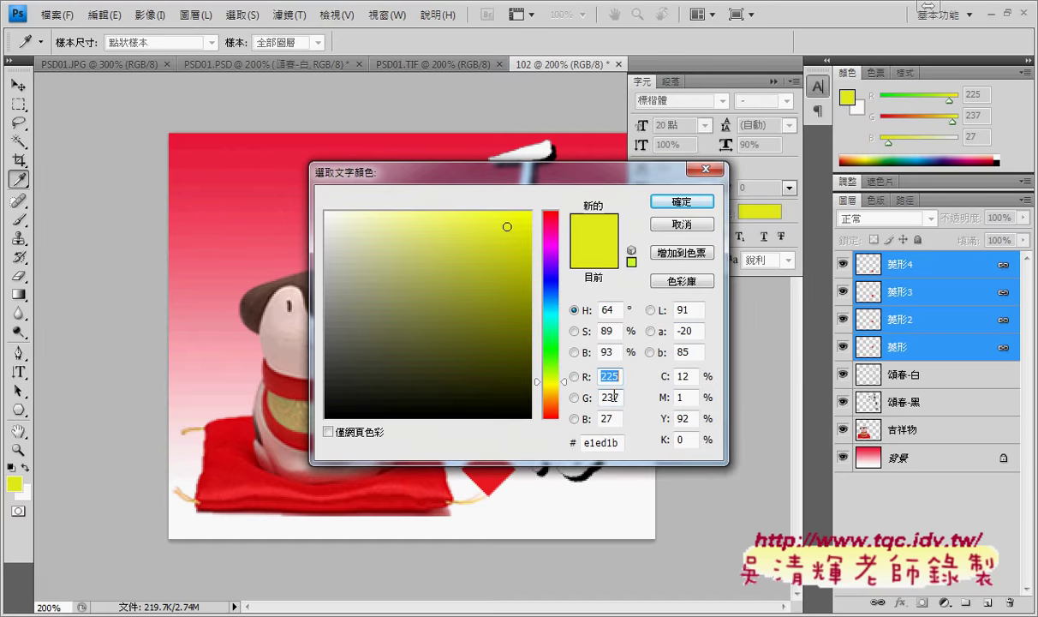
text(23)
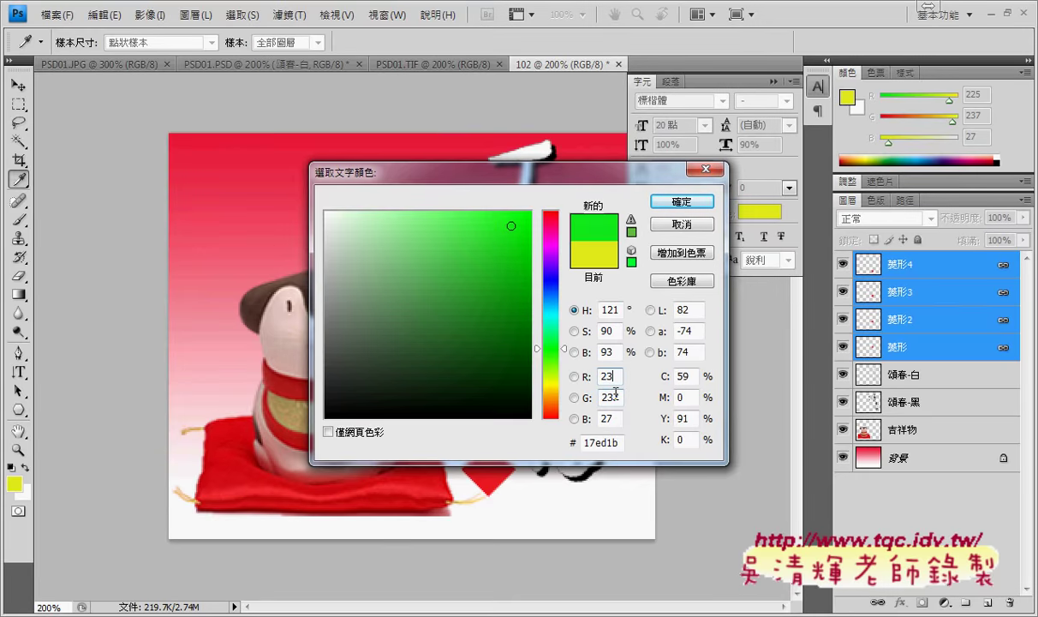
text(5)
key(alt+Tab)
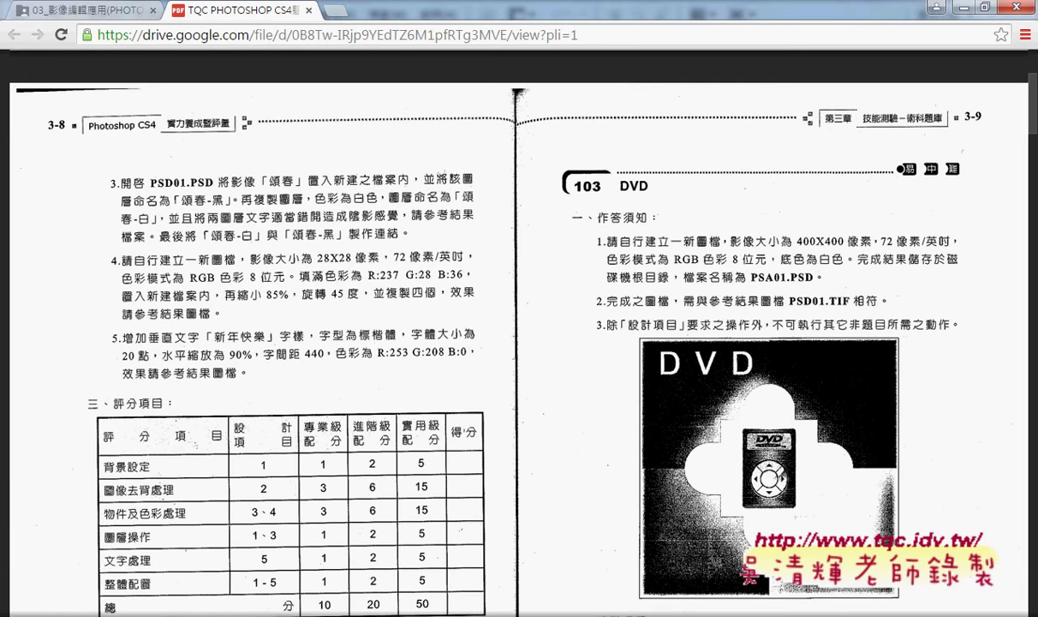
key(alt+Tab)
drag(619, 377, 608, 377)
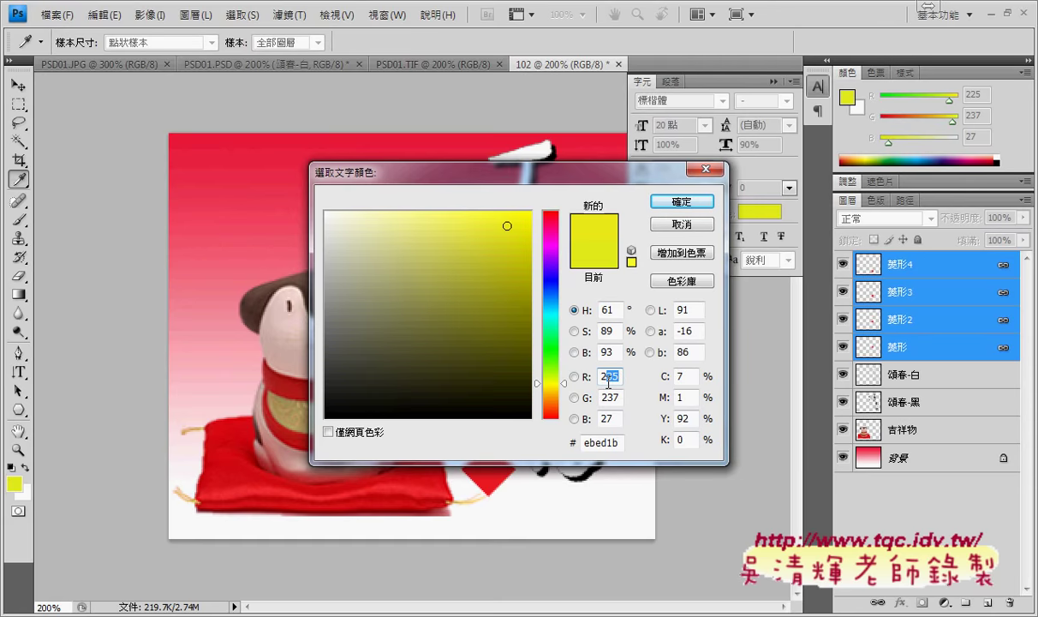
text(53)
key(Tab)
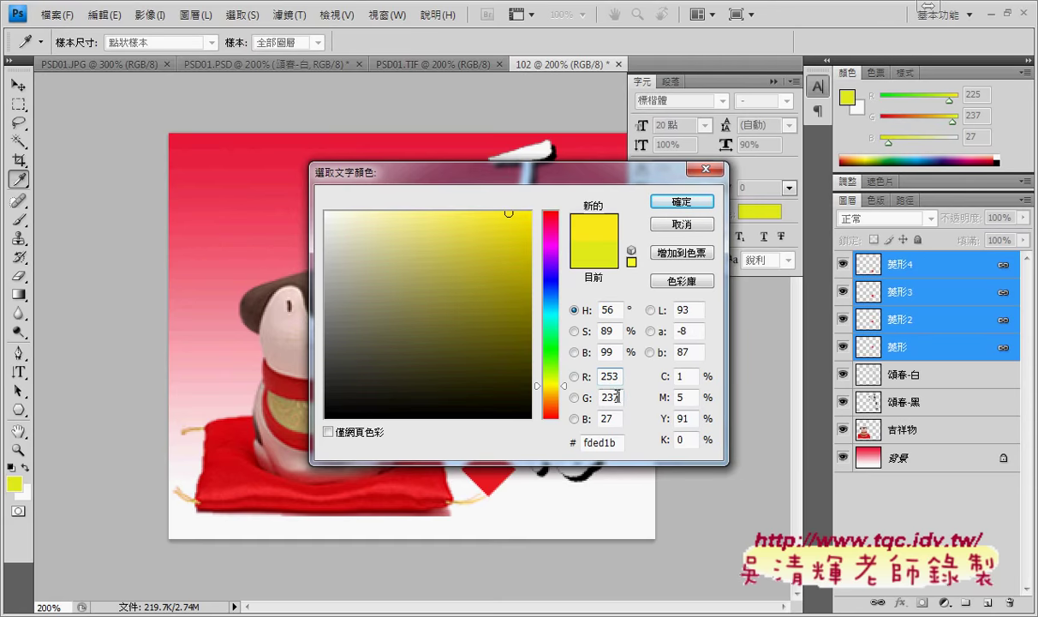
text(208)
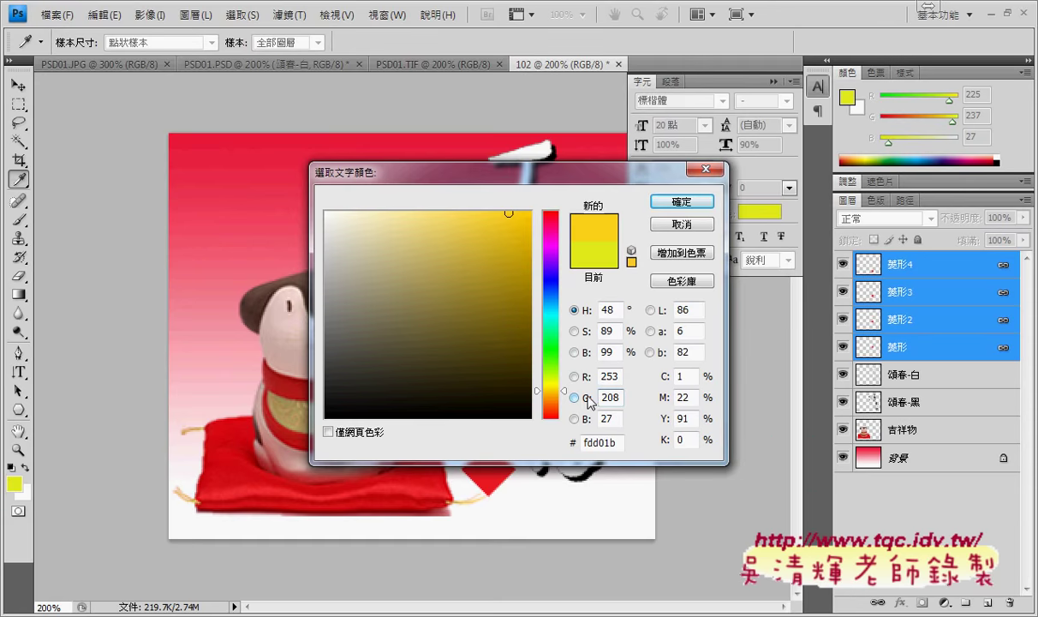
key(Tab)
text(0)
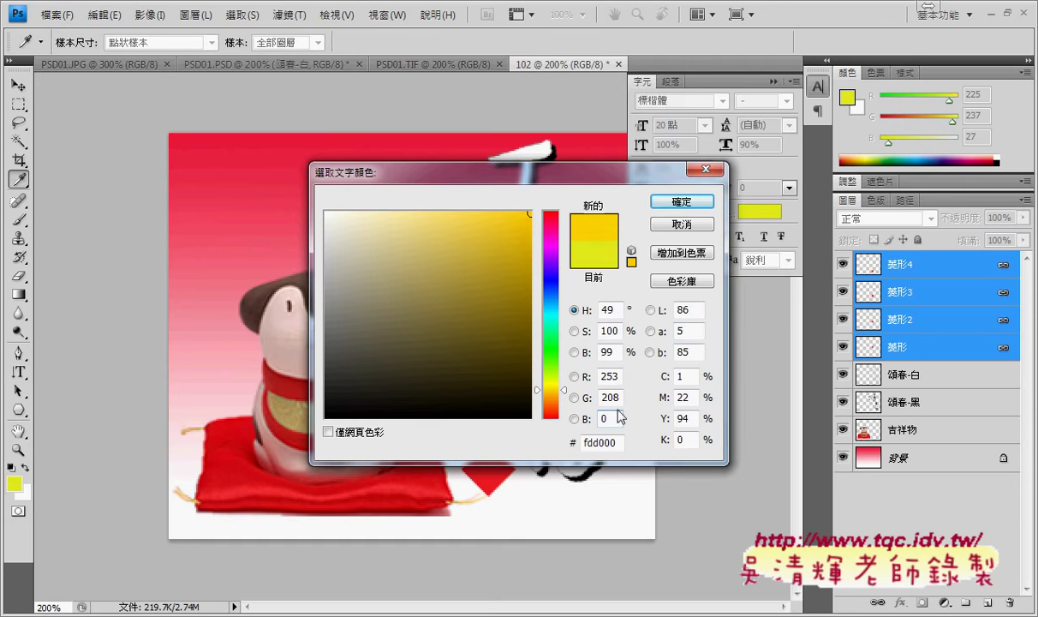
click(678, 203)
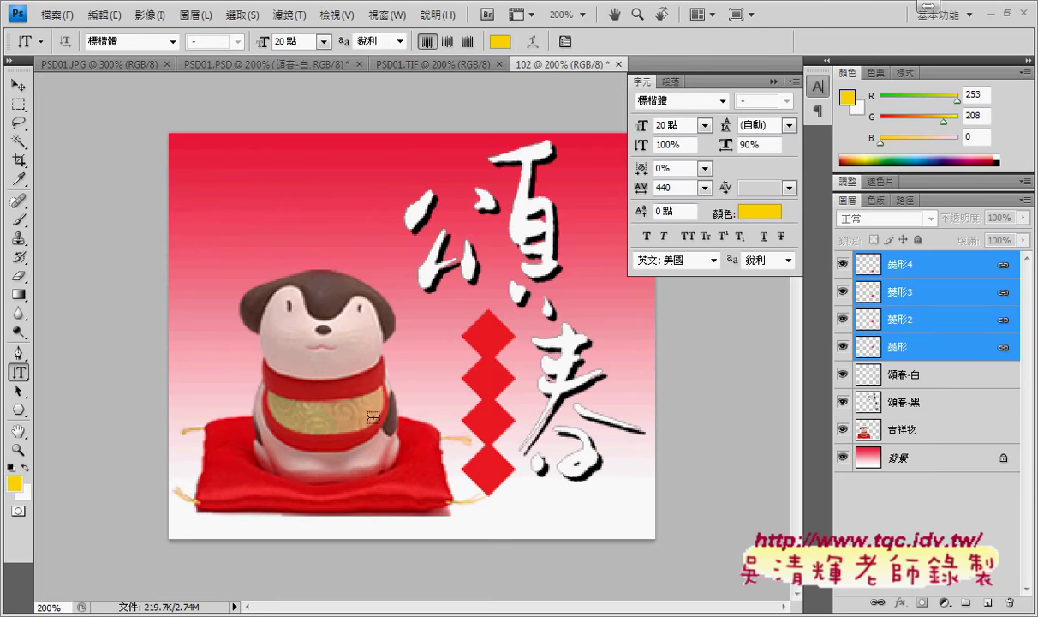
- Type vertical 新年快樂 starting on the top diamond and commit it
click(471, 318)
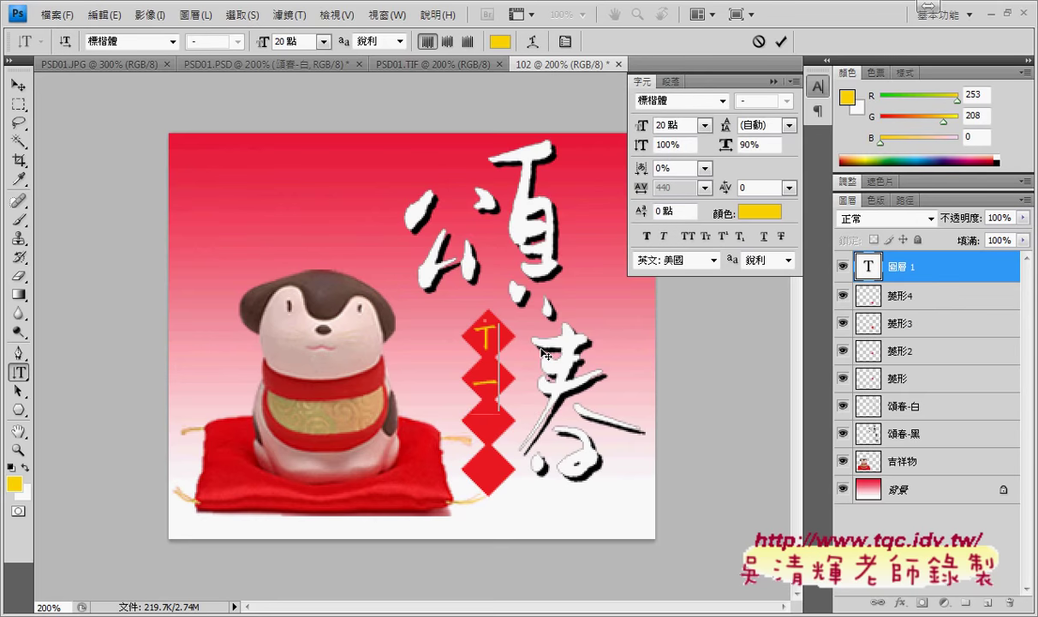
text(新年)
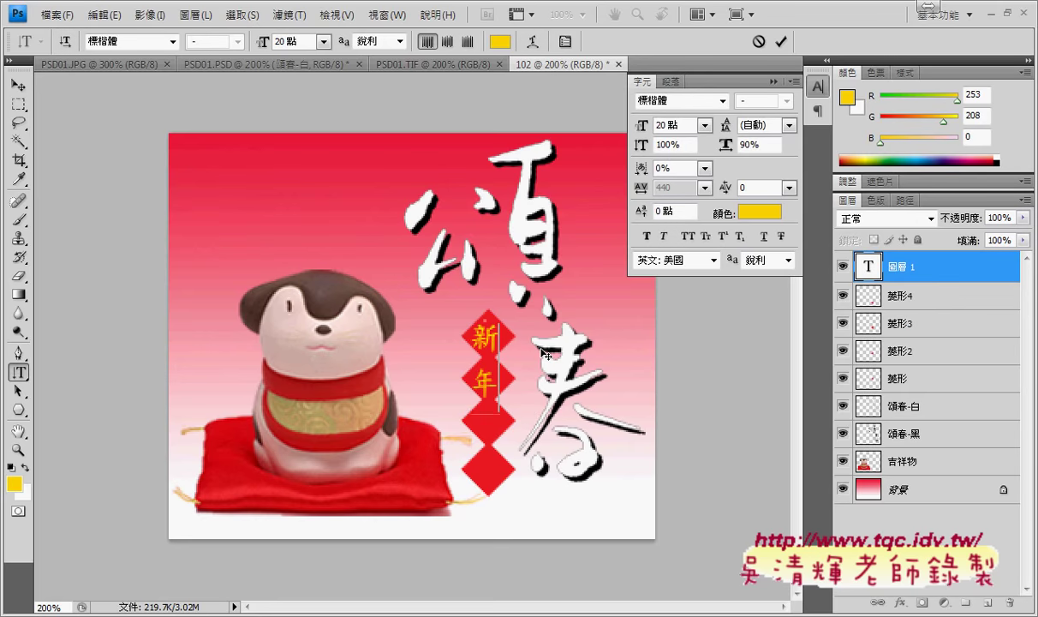
text(快樂)
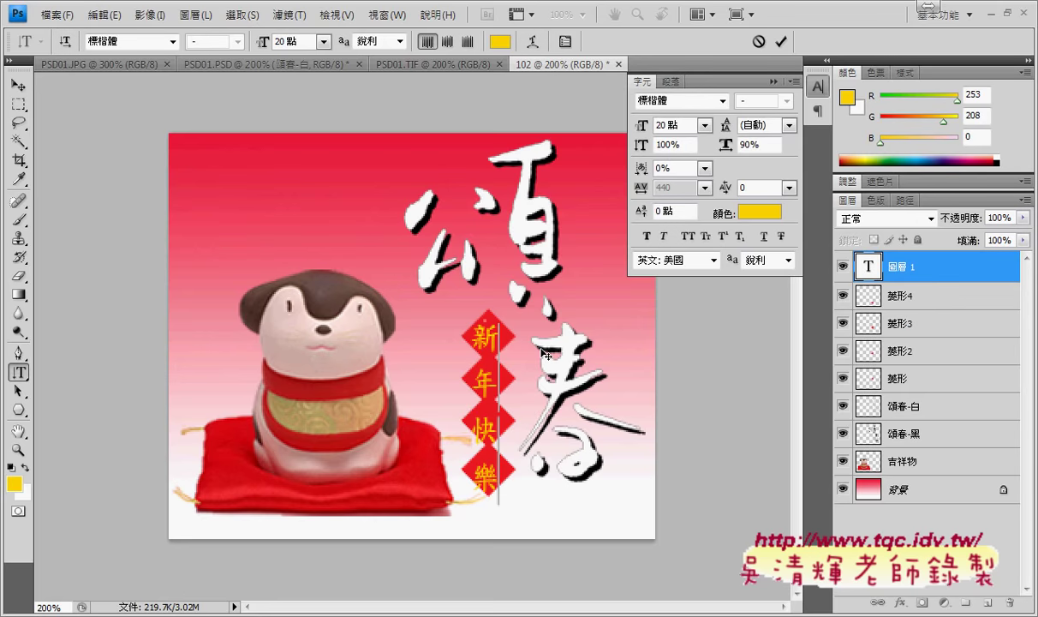
click(783, 40)
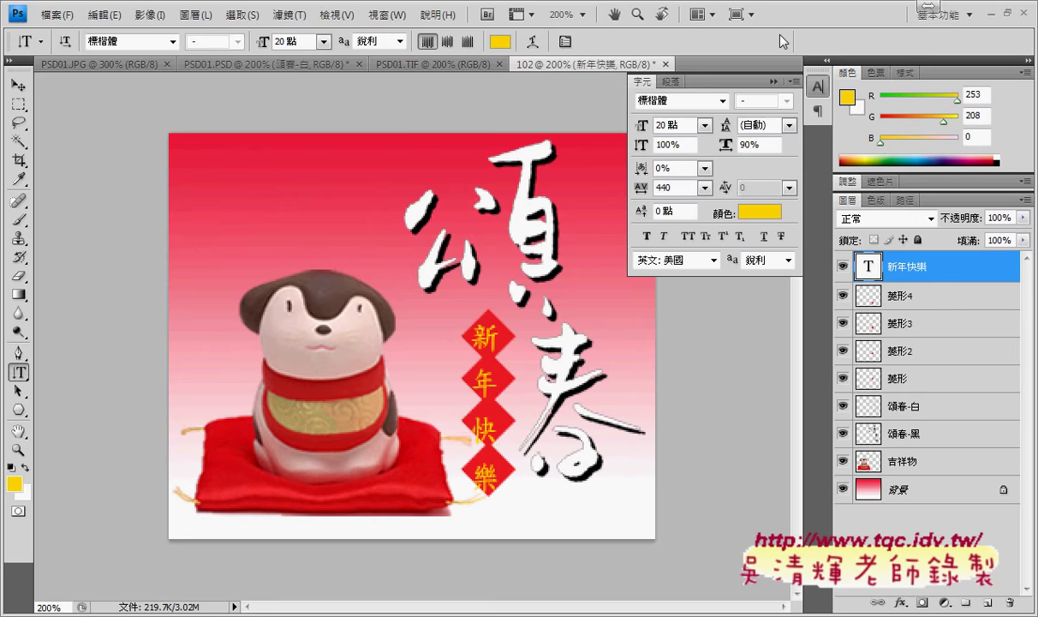
- Close the Character panel, nudge 新年快樂 onto the diamonds, then open 菱形3's layer menu
click(776, 82)
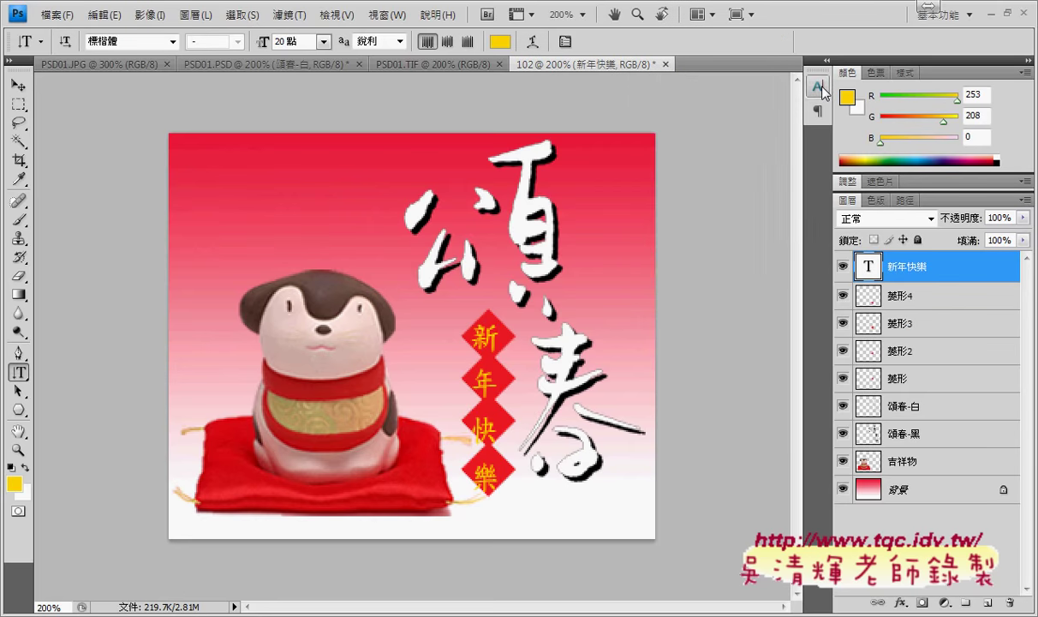
click(18, 85)
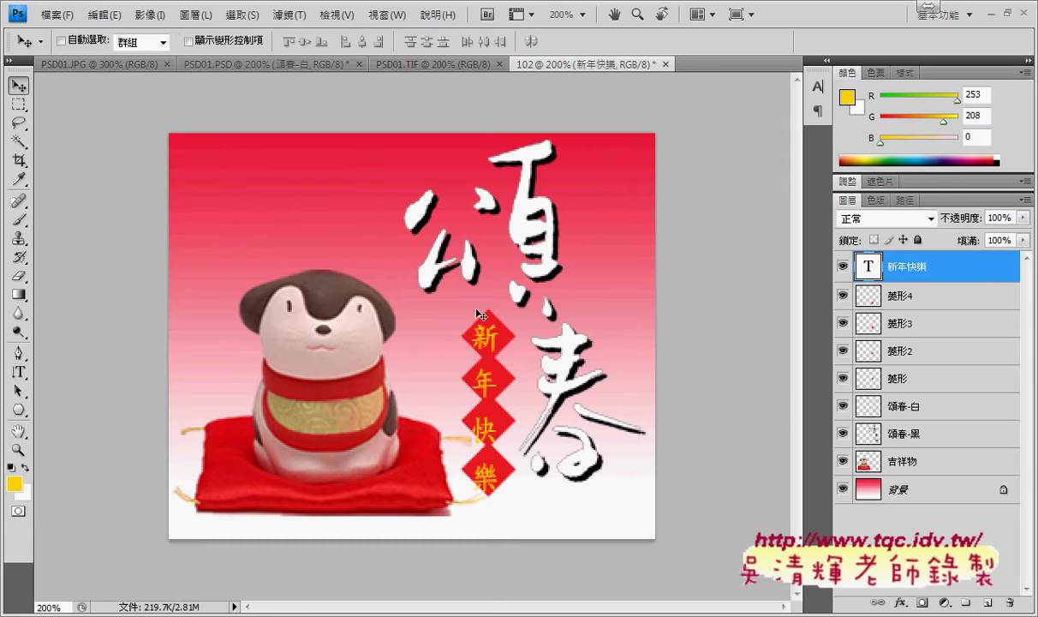
drag(491, 347, 494, 341)
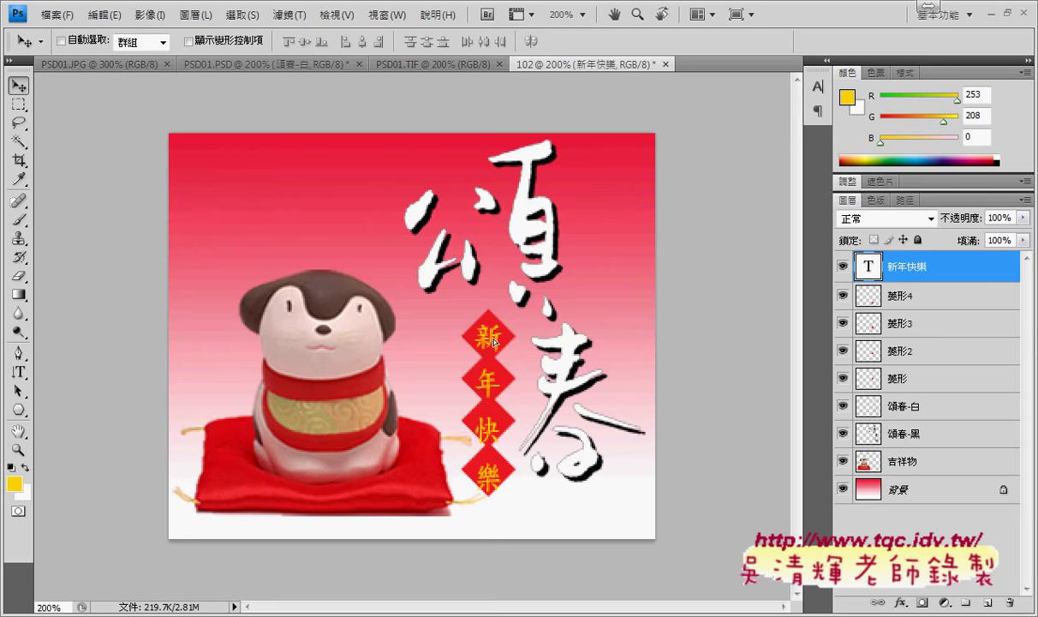
key(Up)
key(Up)
key(Up)
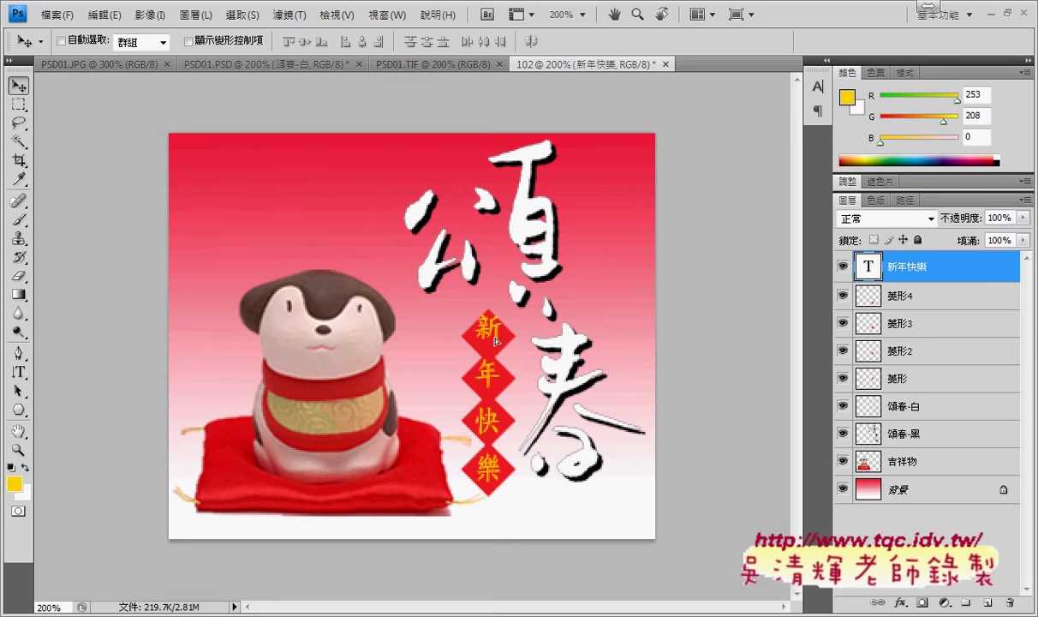
key(Down)
key(Down)
key(Down)
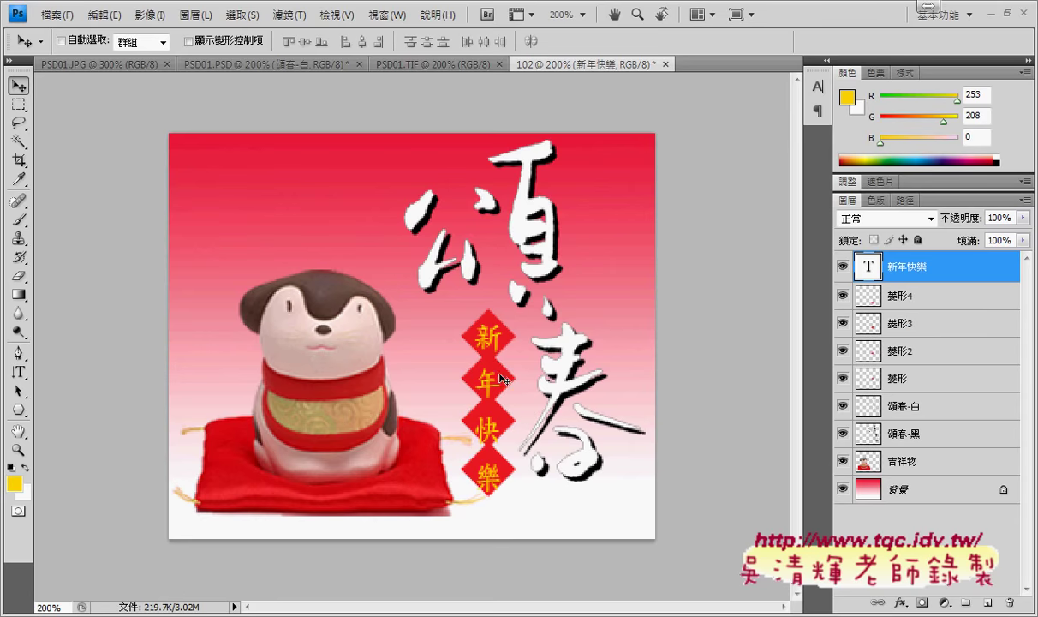
click(863, 296)
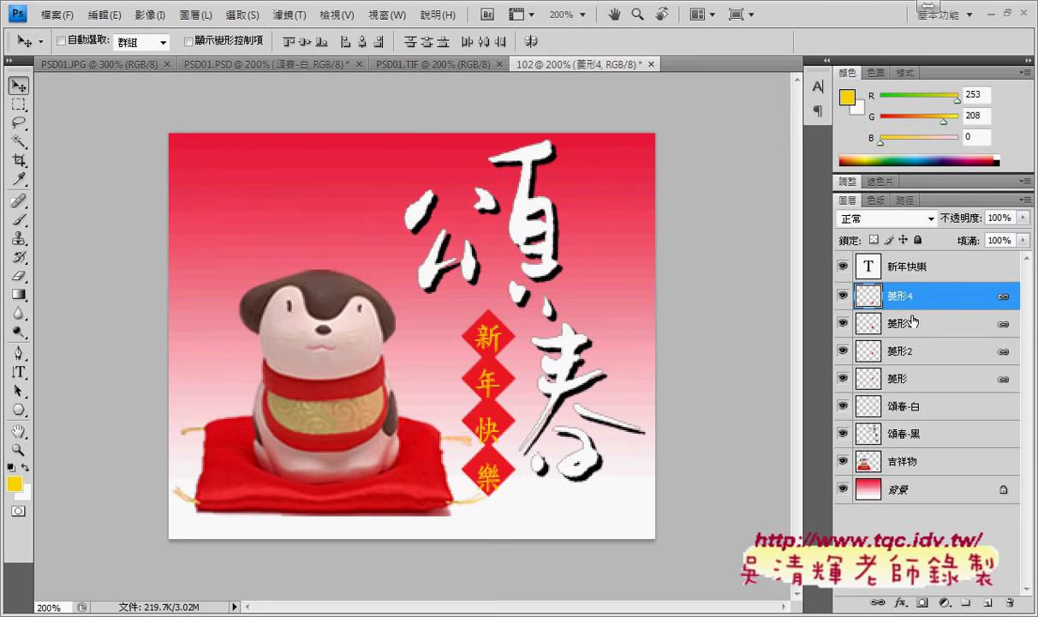
right_click(931, 334)
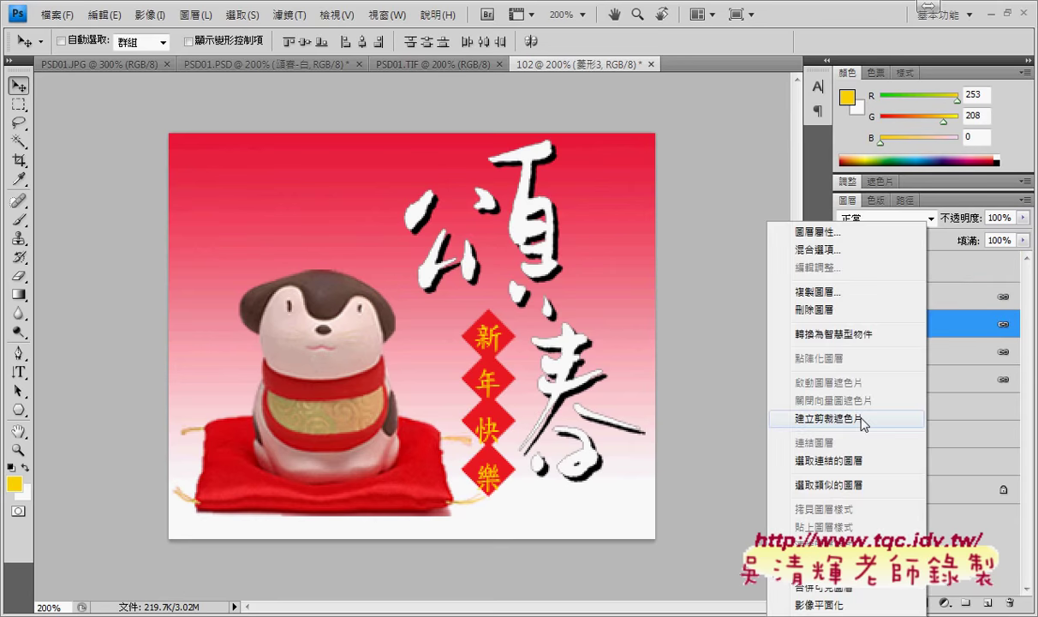
click(429, 66)
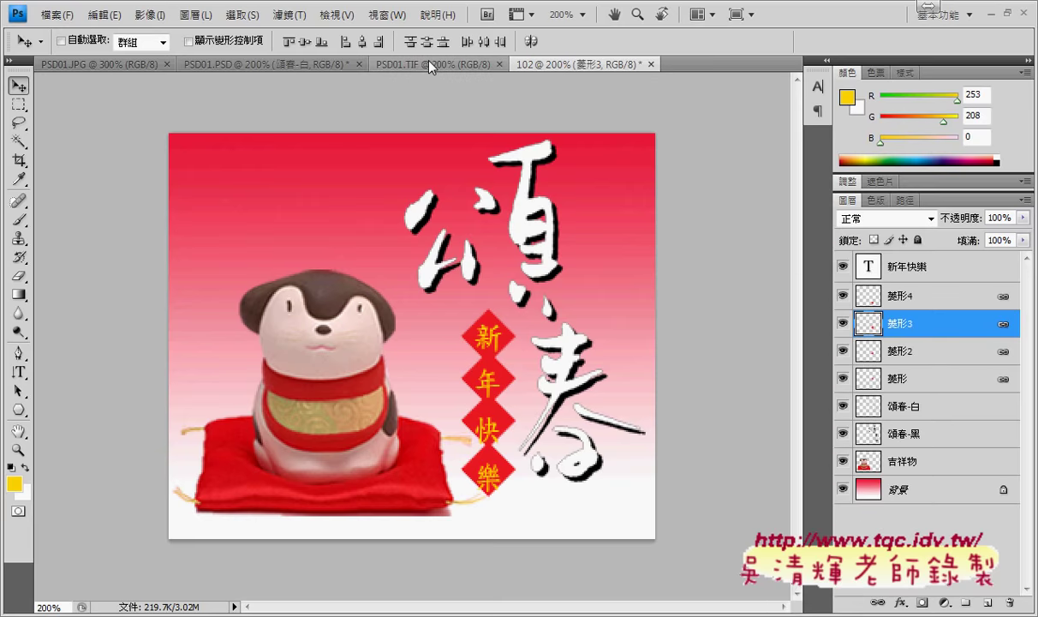
click(429, 67)
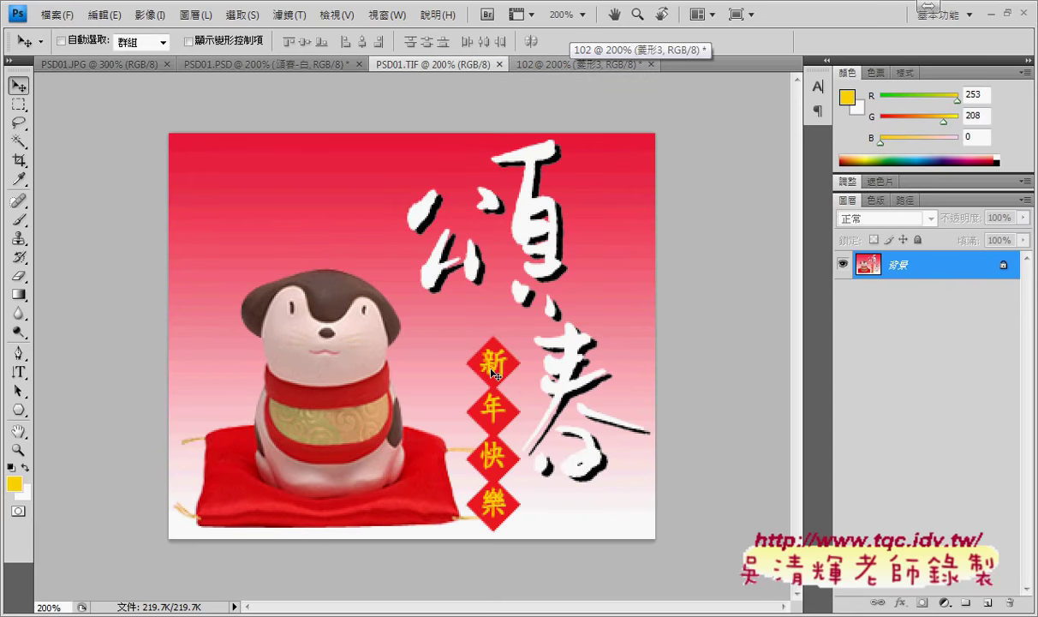
click(557, 65)
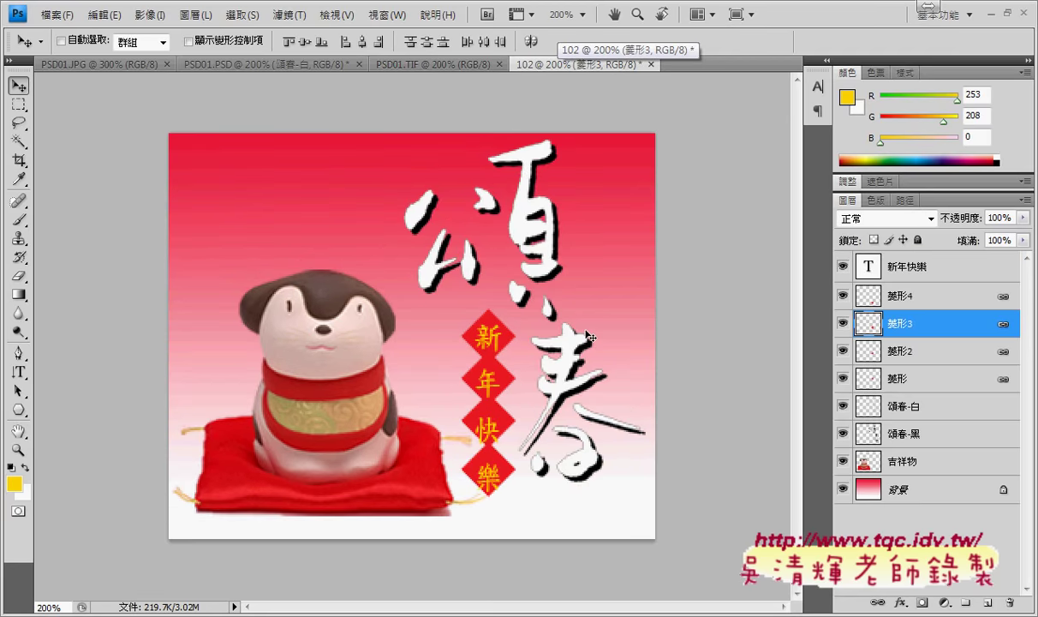